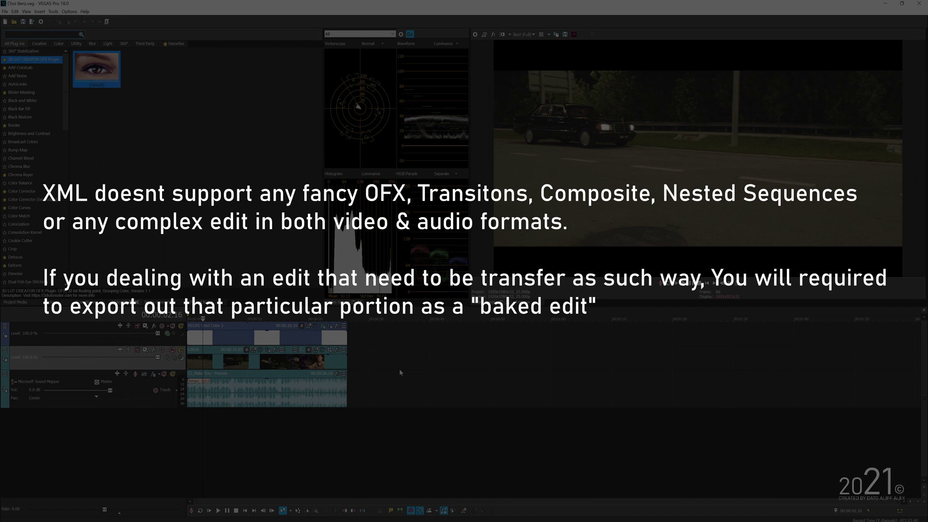
scroll(400, 369, "up", 3)
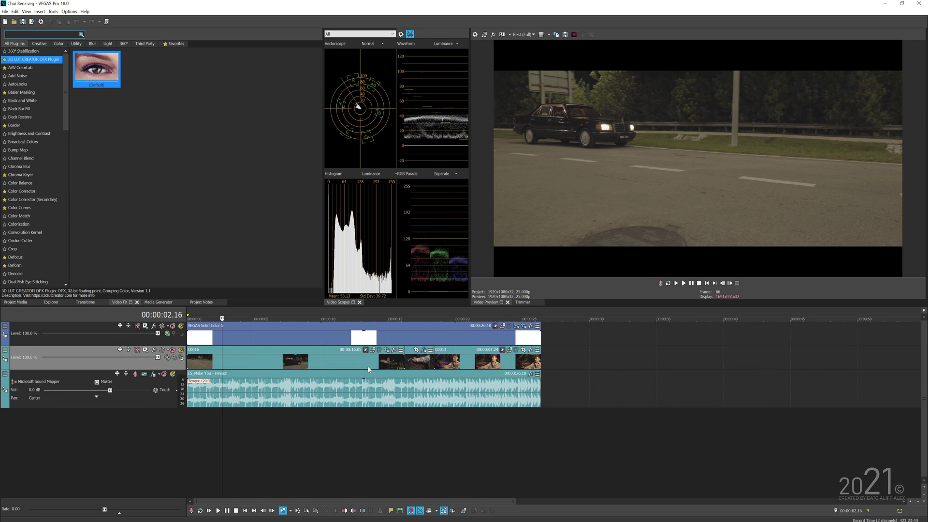
scroll(369, 371, "down", 3)
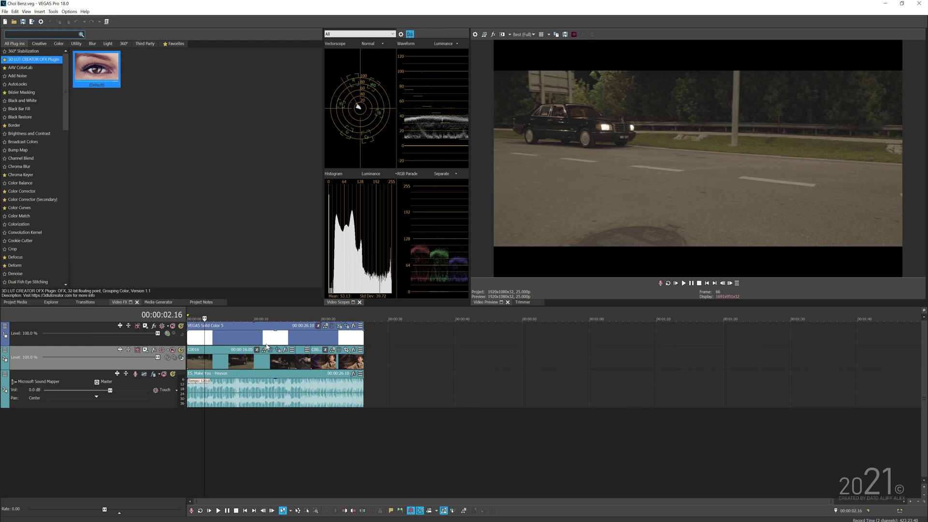
key("alt")
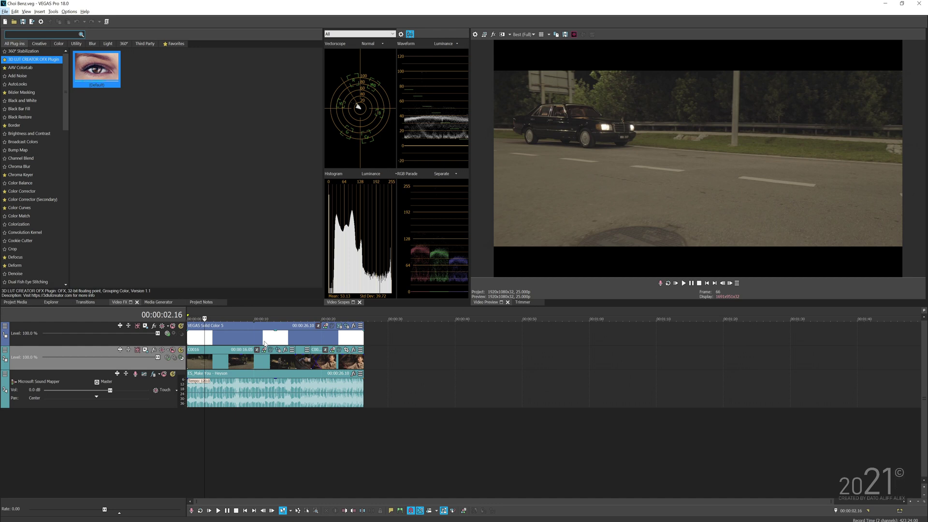
Review the solid colour overlay, the video clips and the audio event at several points along the timeline.
left_click(215, 340)
scroll(216, 340, "up", 5)
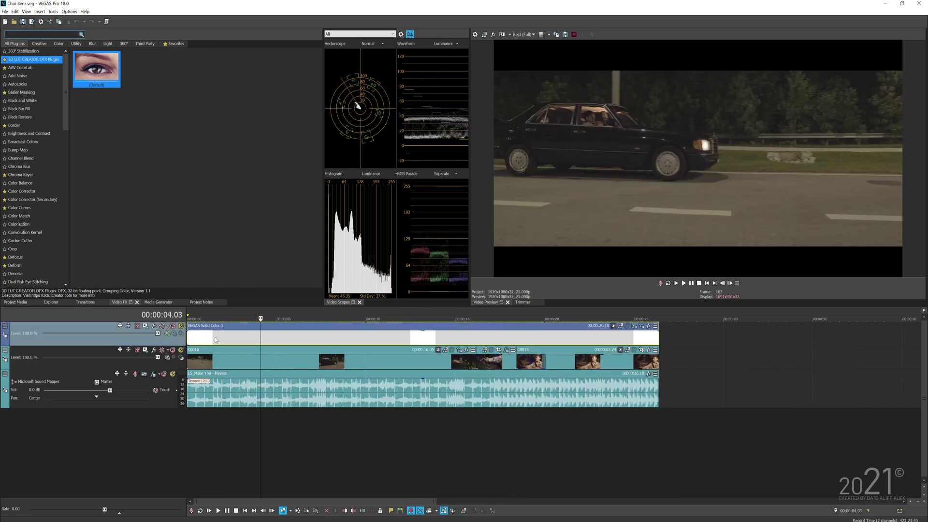
left_click(488, 339)
left_click(593, 338)
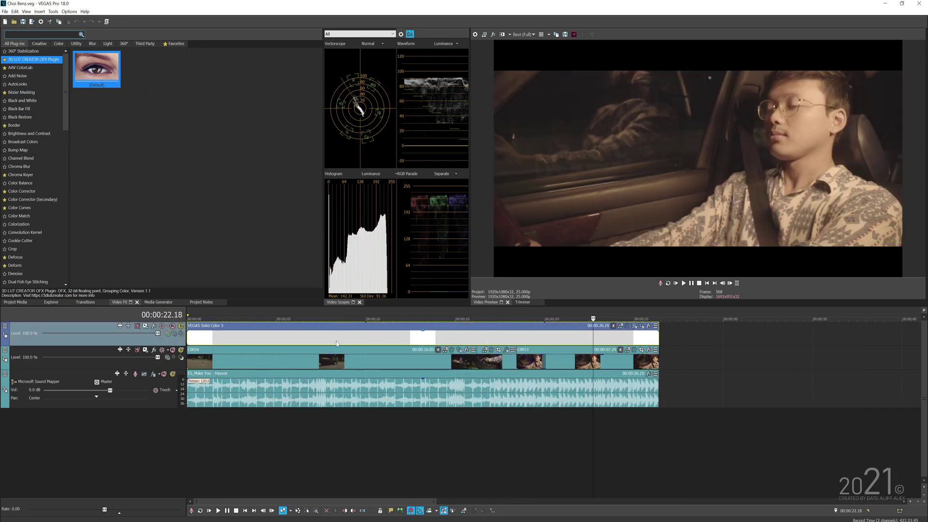
left_click(337, 344)
left_click(402, 348)
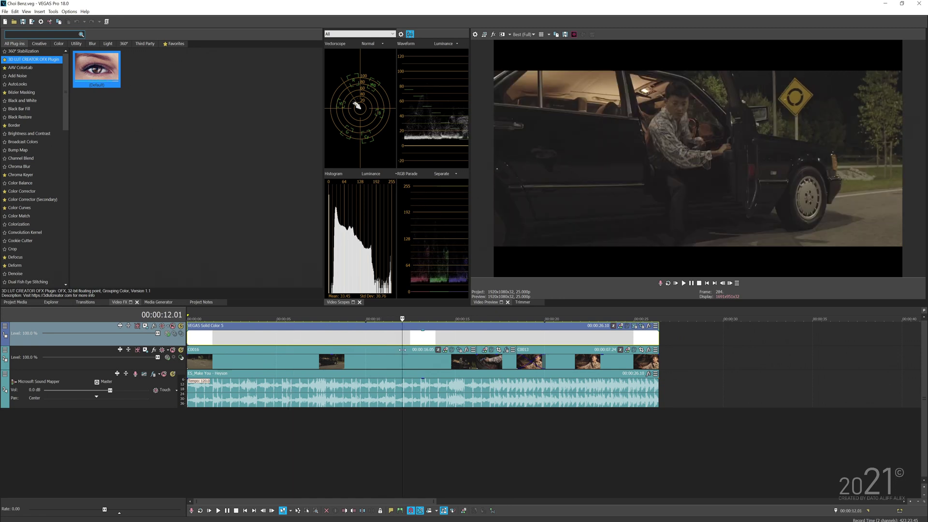
left_click(231, 398)
left_click(325, 399)
left_click(292, 399)
left_click(349, 400)
left_click(411, 400)
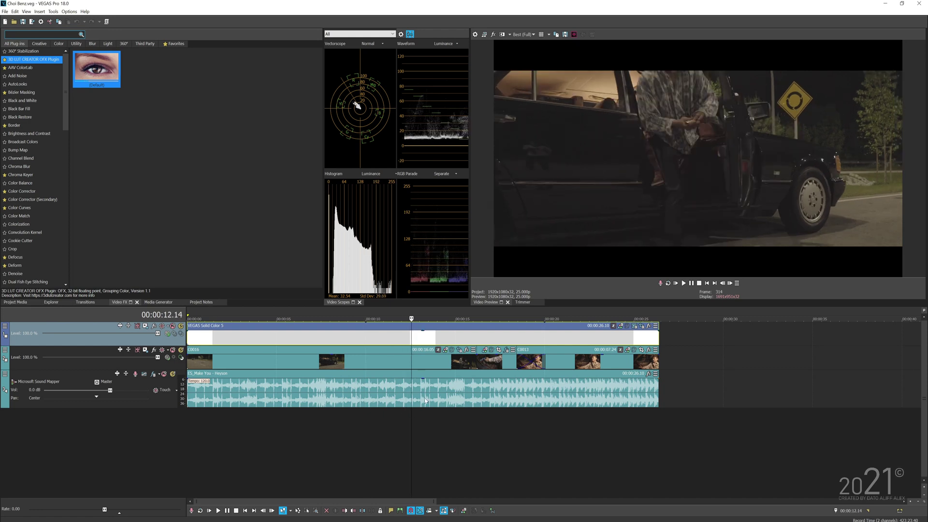
Inspect the Pan/Crop keyframes of clip C0016 near its end, leaving them as they are.
left_click(459, 350)
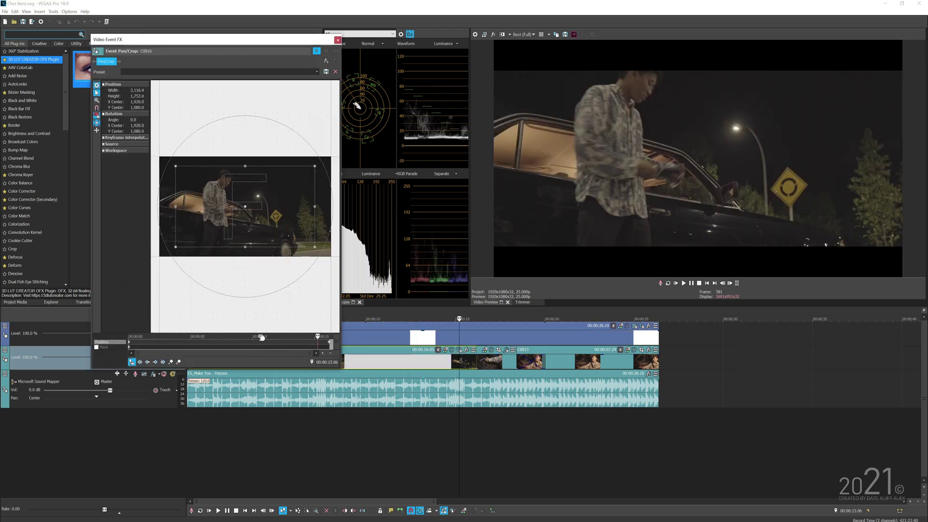
key("space")
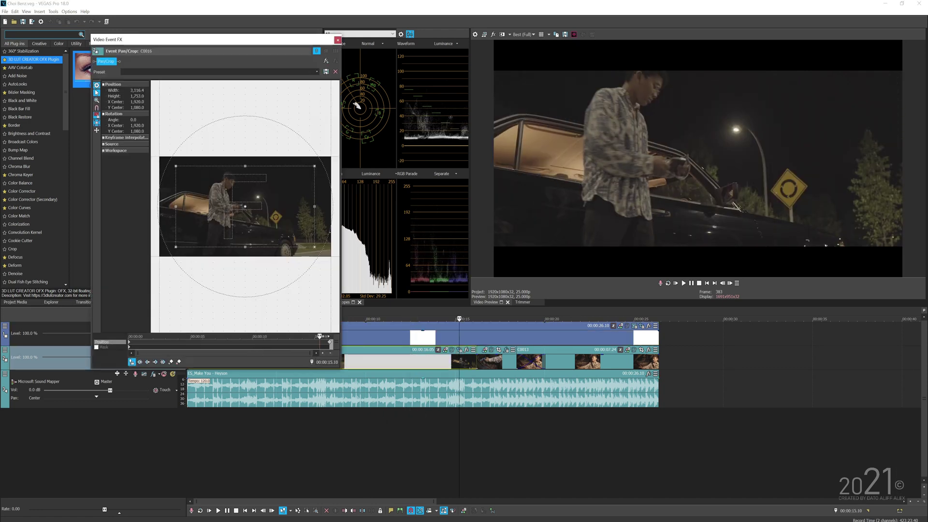
left_click(337, 40)
Shorten the crossfade between clips C0010 and C0013 by trimming the end of C0010.
scroll(492, 363, "up", 3)
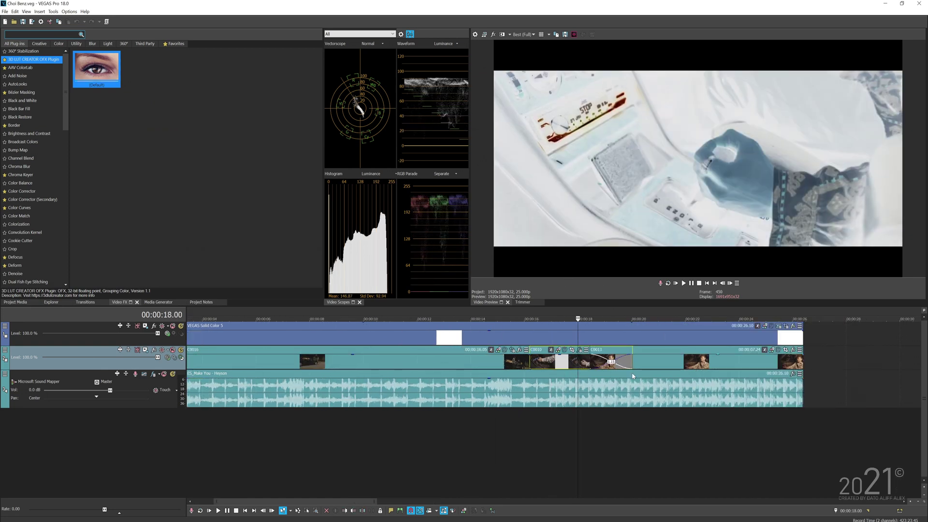
left_click(657, 362)
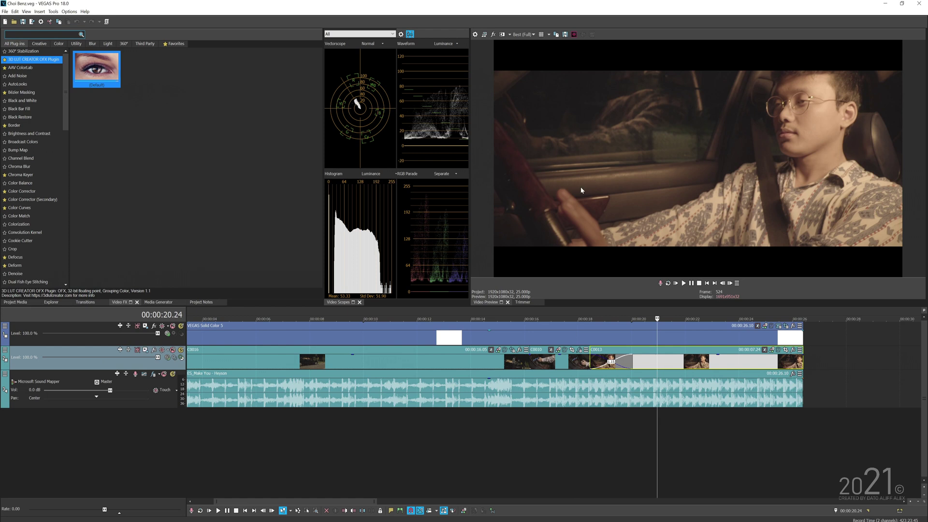
left_click(610, 335)
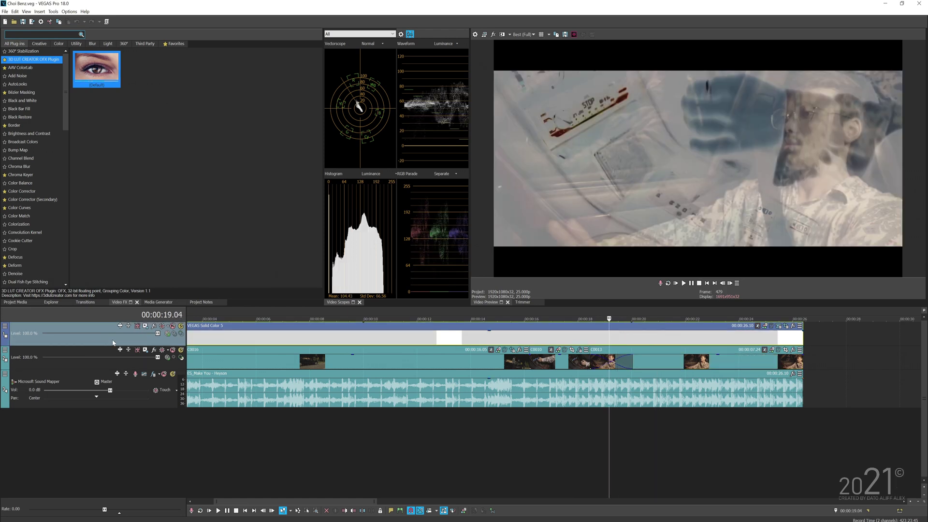
mouse_move(631, 363)
left_mouse_down()
mouse_move(605, 361)
mouse_move(627, 360)
left_mouse_up()
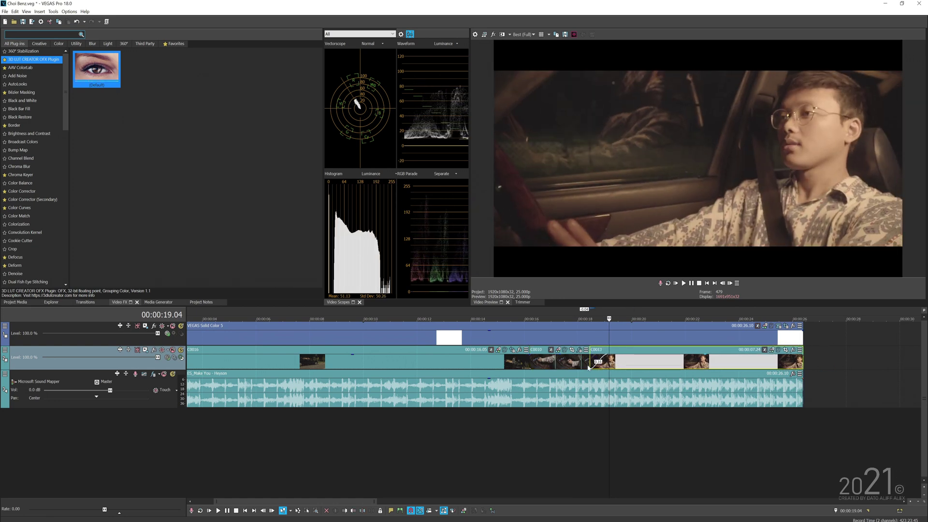
left_click(459, 368)
scroll(459, 368, "down", 3)
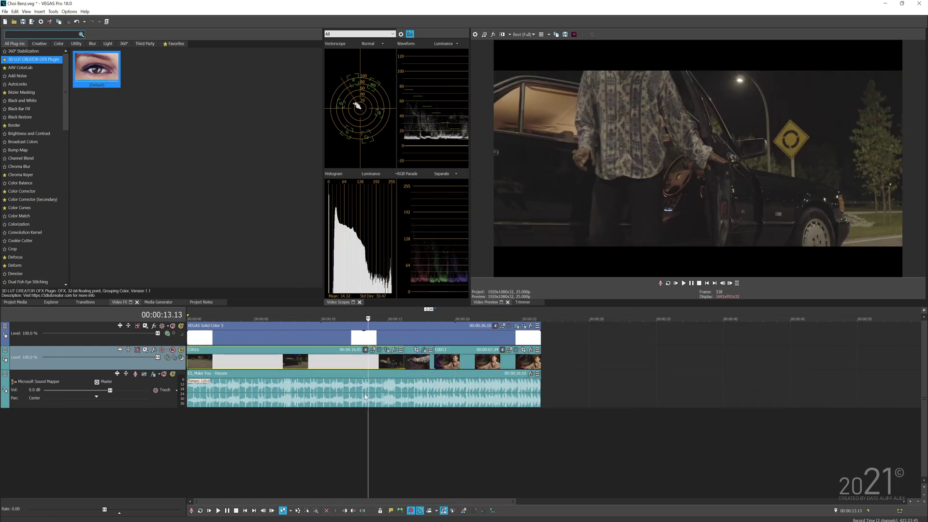
left_click(249, 345)
left_click(249, 344)
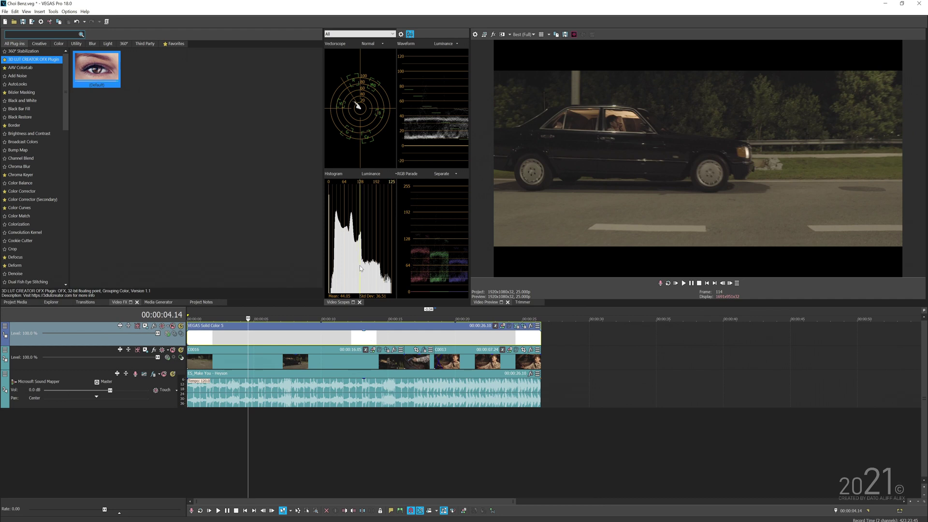
Save a copy of the project in the PROJECT folder as VEGAS TO DR.
left_click(5, 11)
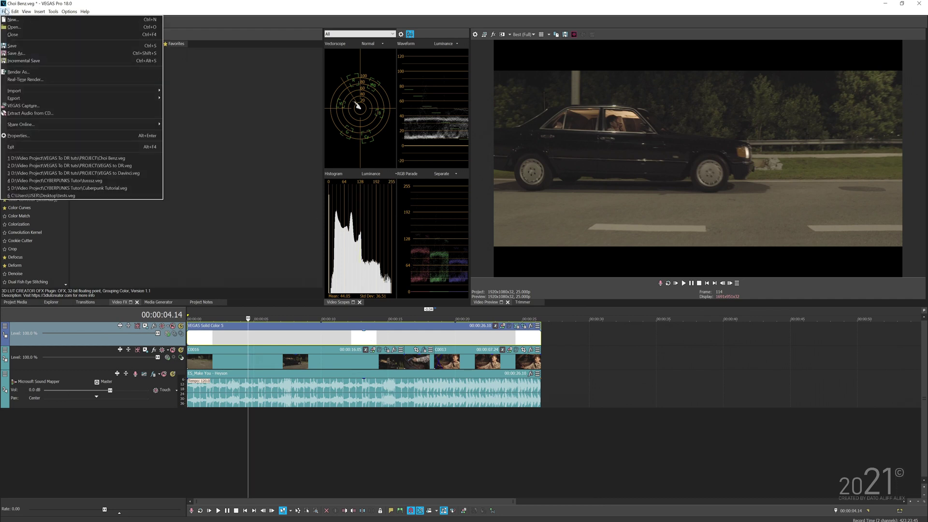
left_click(19, 53)
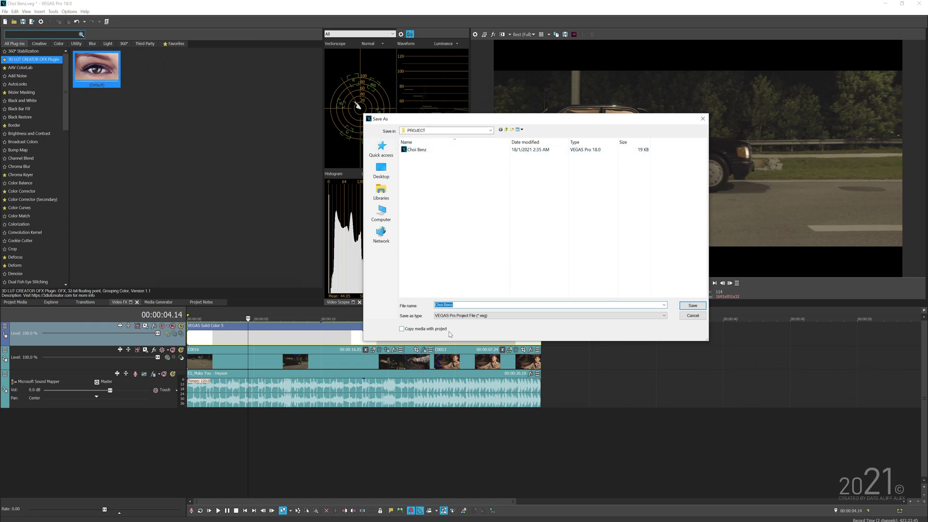
type("VEGAS TO DR")
key("Return")
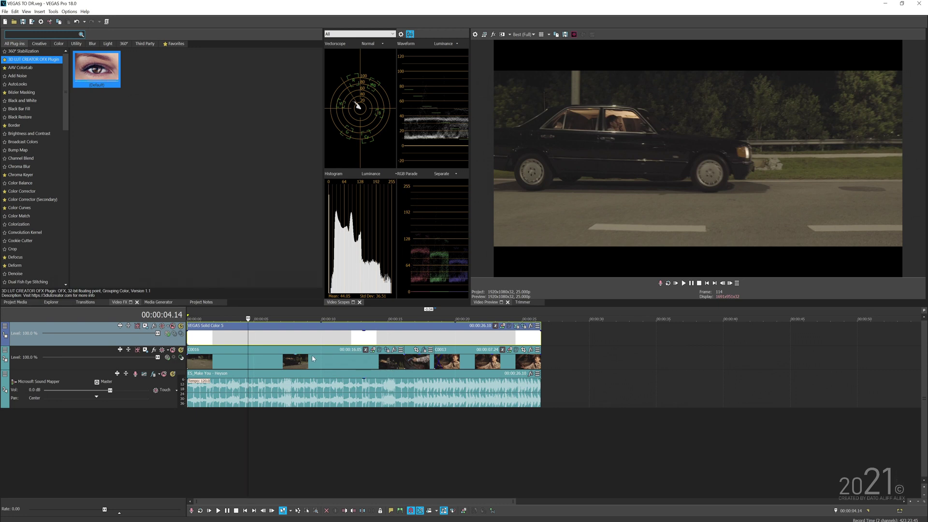
Delete the solid colour track with its letterbox overlay from the project.
right_click(137, 342)
left_click(174, 369)
left_click(474, 284)
Remove the colour-inverting effect from clip C0010, keeping only its default Pan/Crop.
left_click(427, 333)
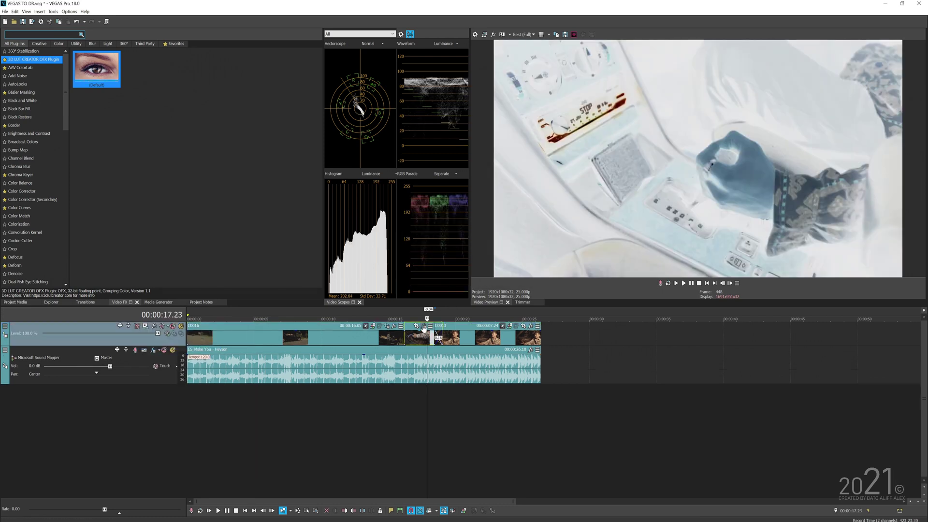
left_click(424, 325)
left_click(332, 61)
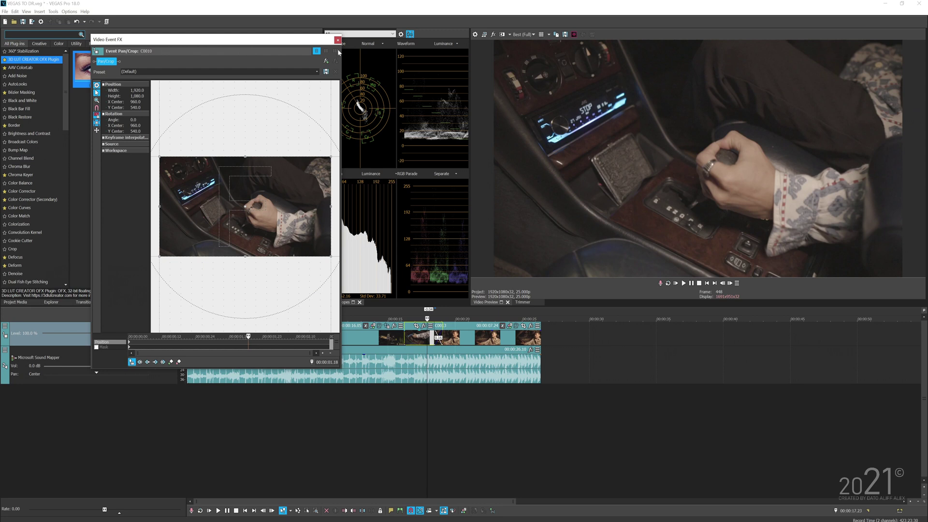
left_click(338, 40)
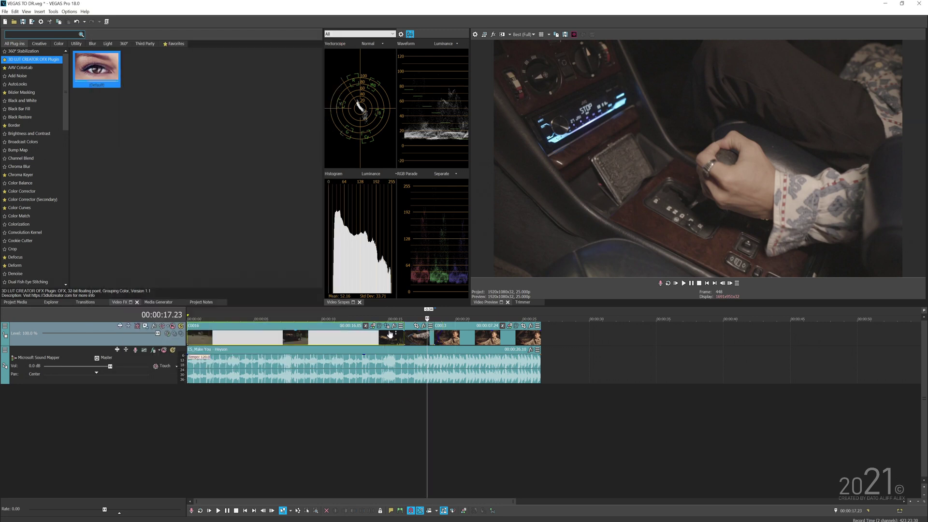
Delete the final Pan/Crop keyframe of clip C0016 to remove its zoom-in animation.
left_click(391, 329)
left_click(389, 327)
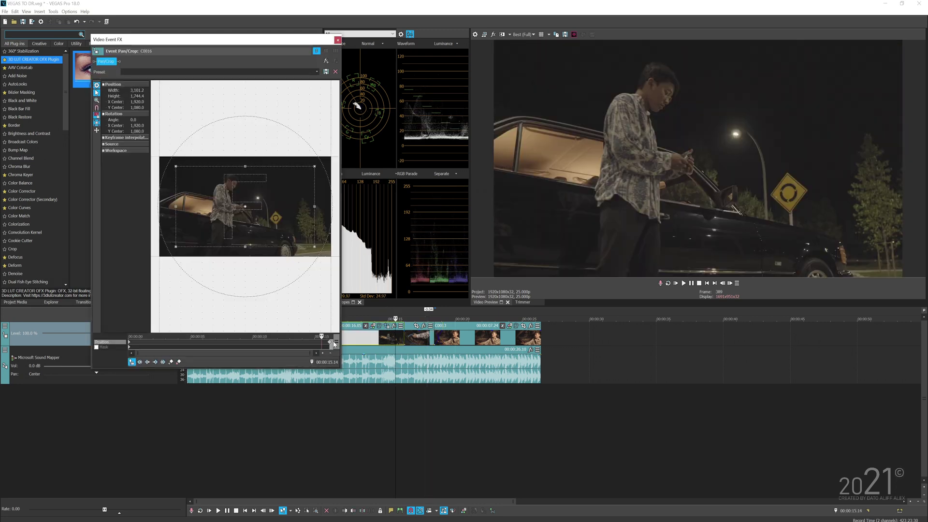
right_click(333, 345)
left_click(349, 347)
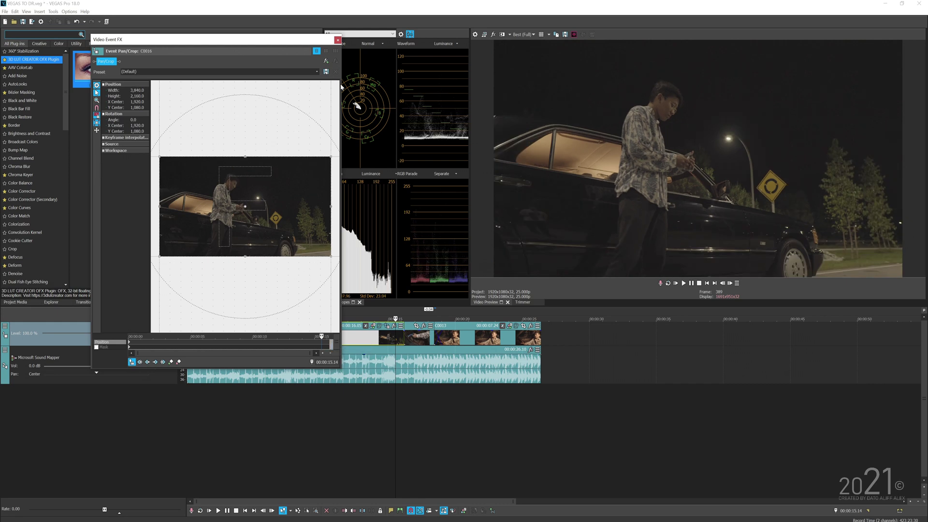
left_click(337, 40)
Move clip C0013 to start where C0010 ends, removing the crossfade between them.
left_click(451, 367)
scroll(472, 437, "up", 2)
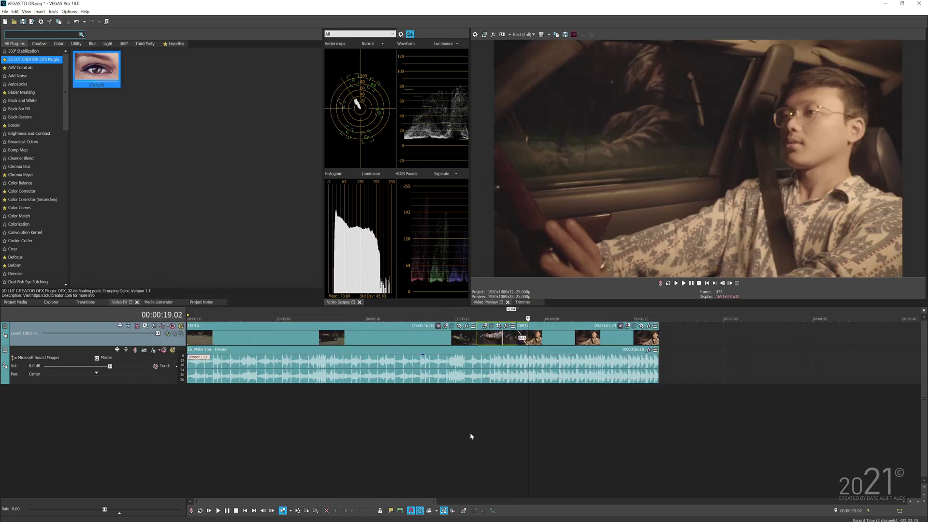
scroll(491, 403, "up", 2)
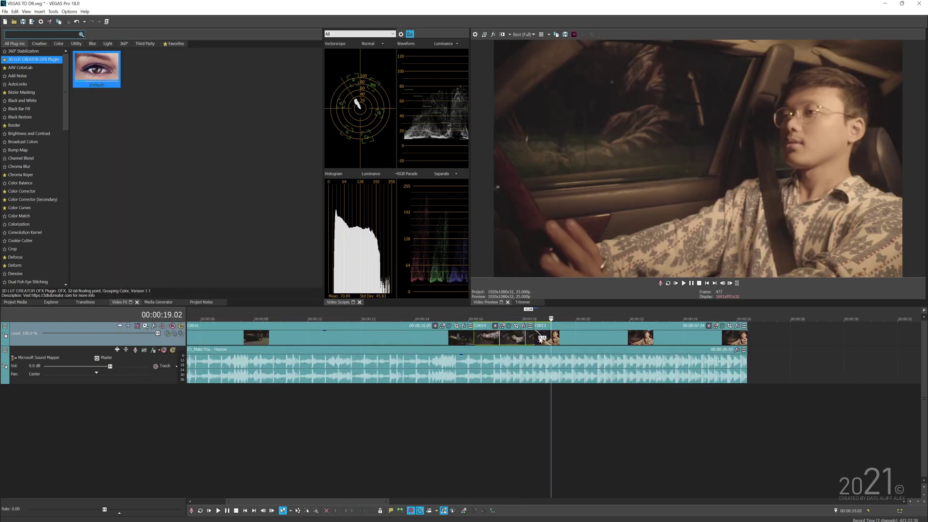
left_click_drag(571, 338, 591, 337)
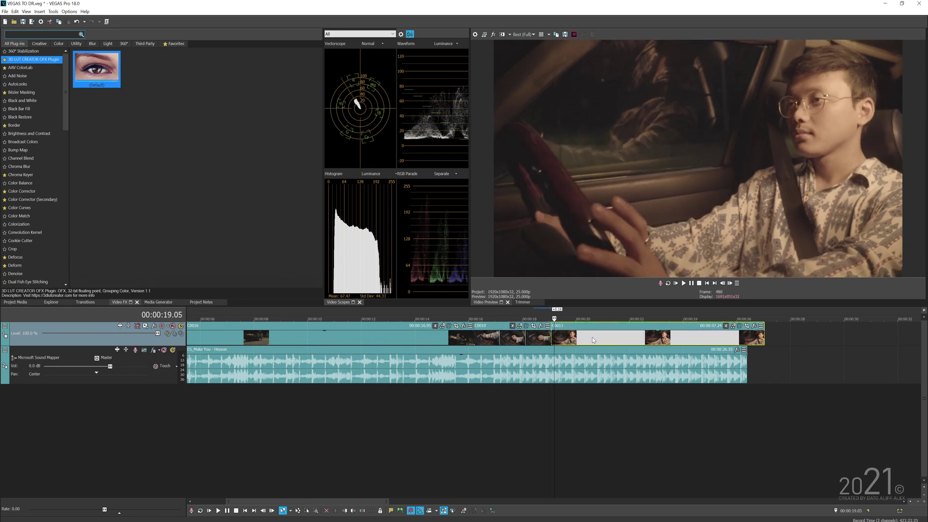
Check the effects applied to the music event on the audio track.
left_click(507, 381)
scroll(546, 368, "down", 3)
left_click(531, 350)
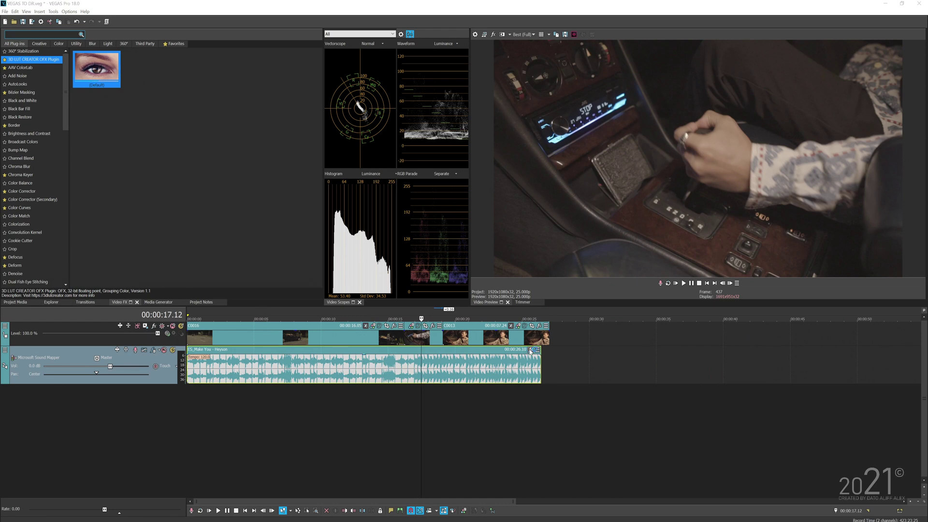
left_click(757, 126)
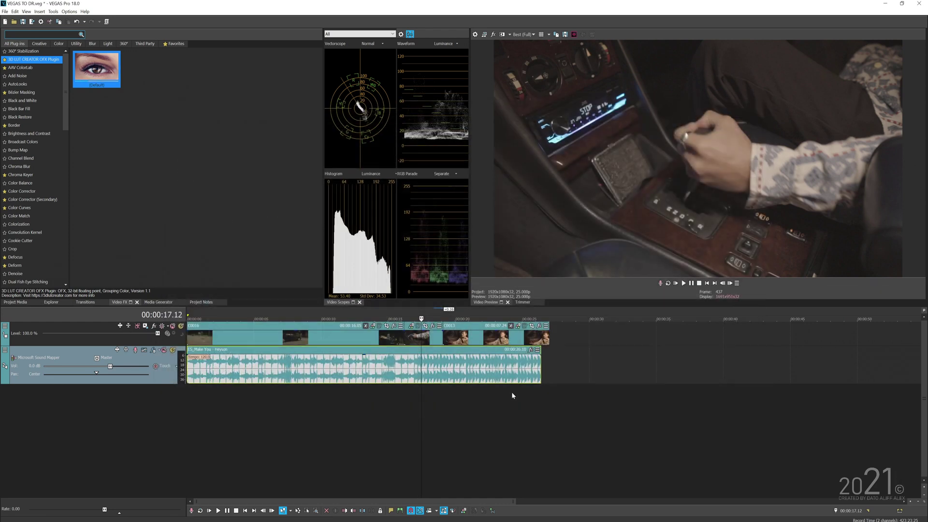
Delete the audio track together with its music event, leaving only the video track.
scroll(268, 370, "down", 3)
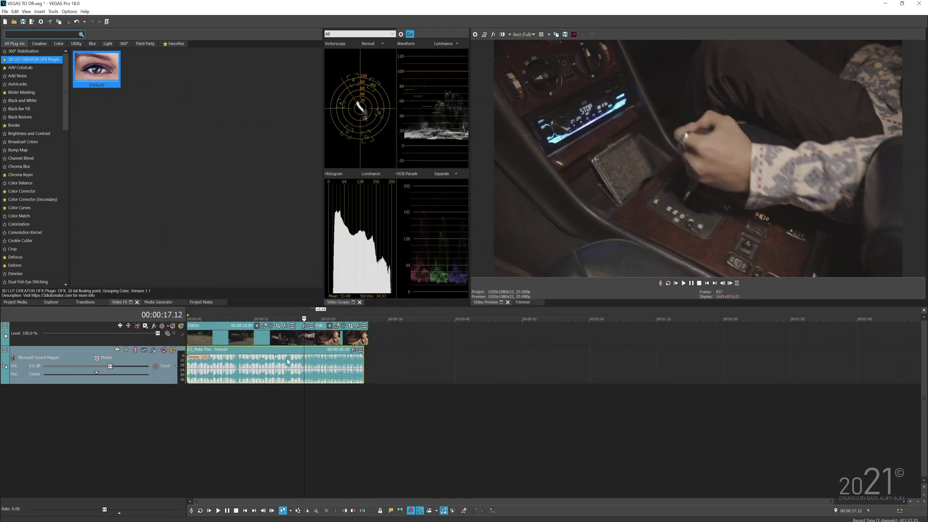
left_click(405, 340)
right_click(162, 374)
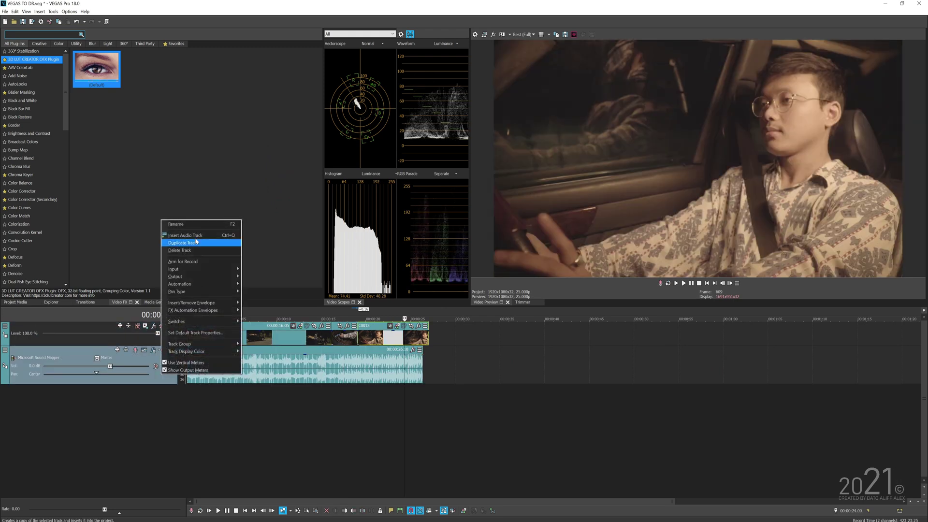
left_click(192, 250)
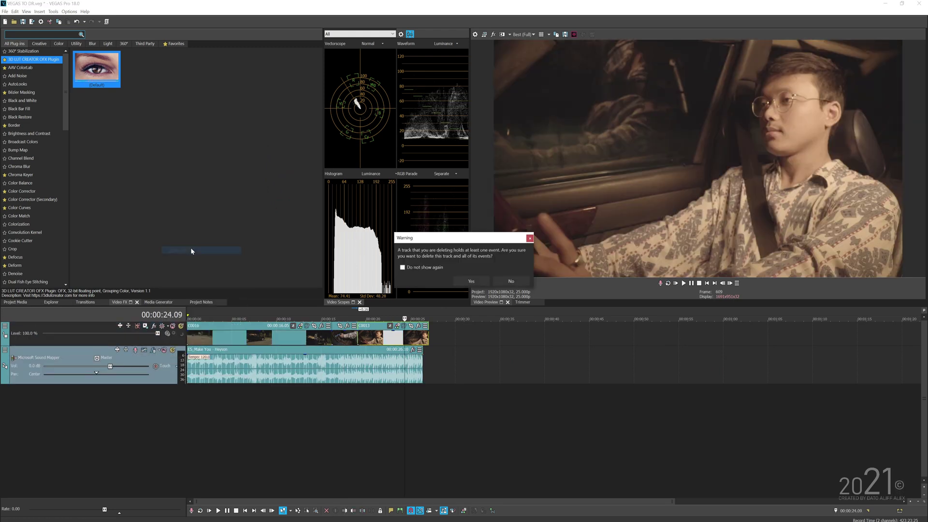
left_click(471, 282)
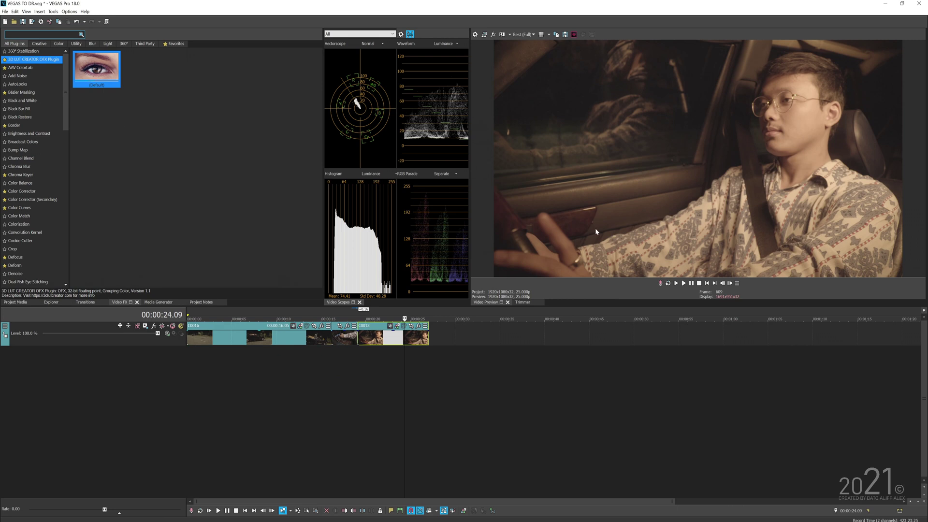
Save the simplified project.
left_click(344, 338)
left_click(387, 340)
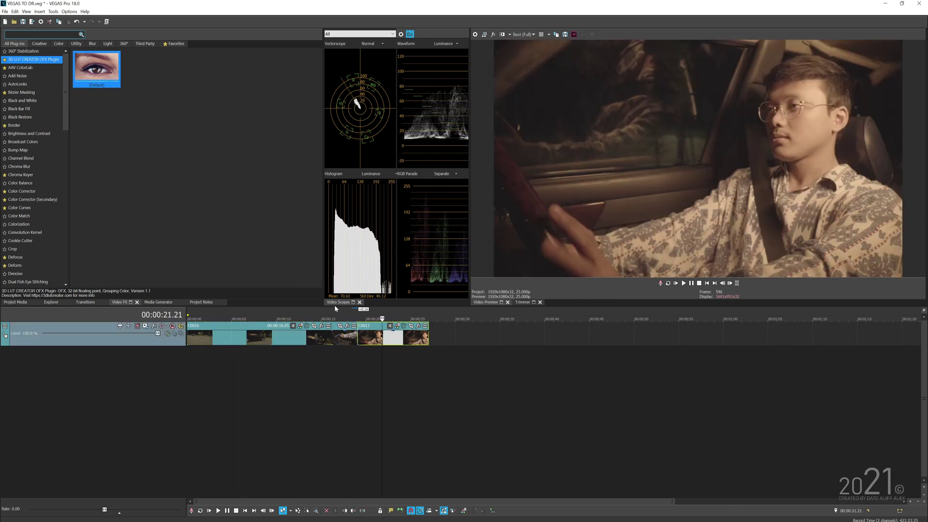
left_click(22, 22)
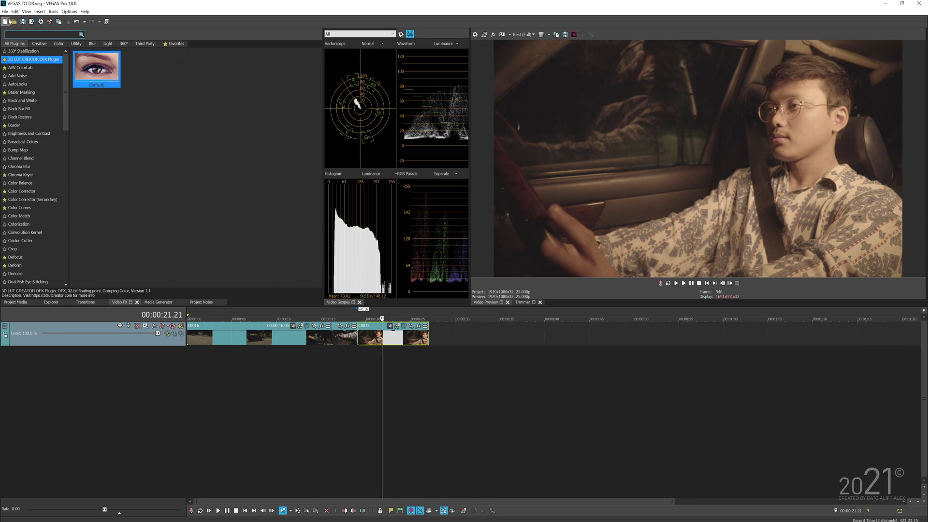
Export the project as a Final Cut Pro 7/DaVinci Resolve XML named VEGAS TO DR in the PROJECT folder, without including media.
left_click(5, 12)
mouse_move(49, 99)
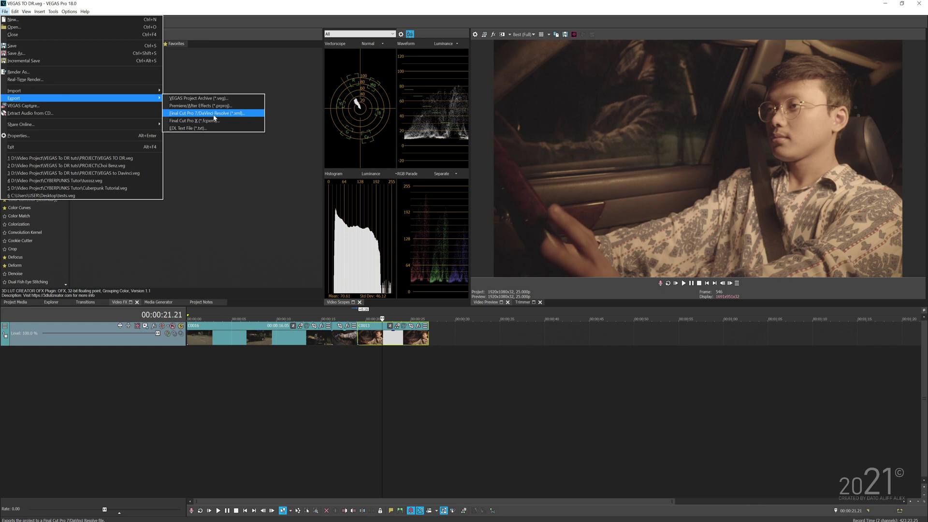
mouse_move(160, 100)
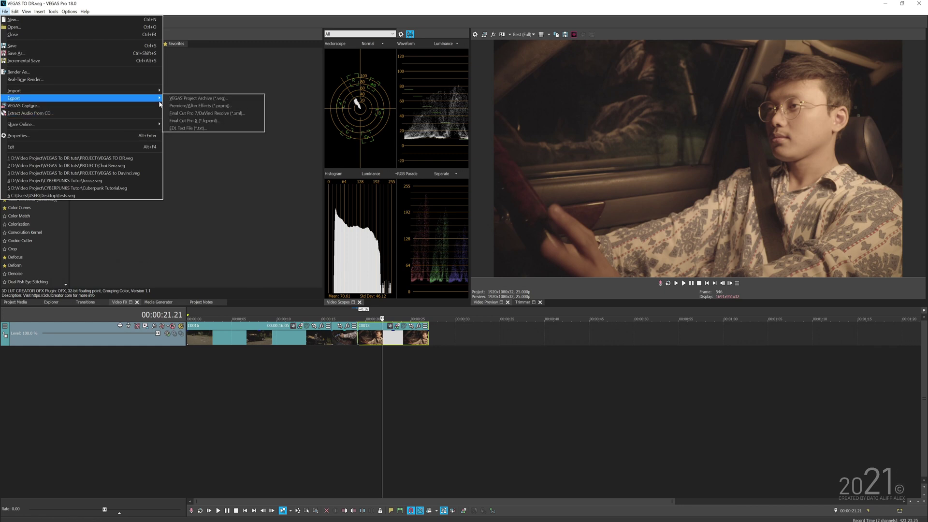
left_click(246, 113)
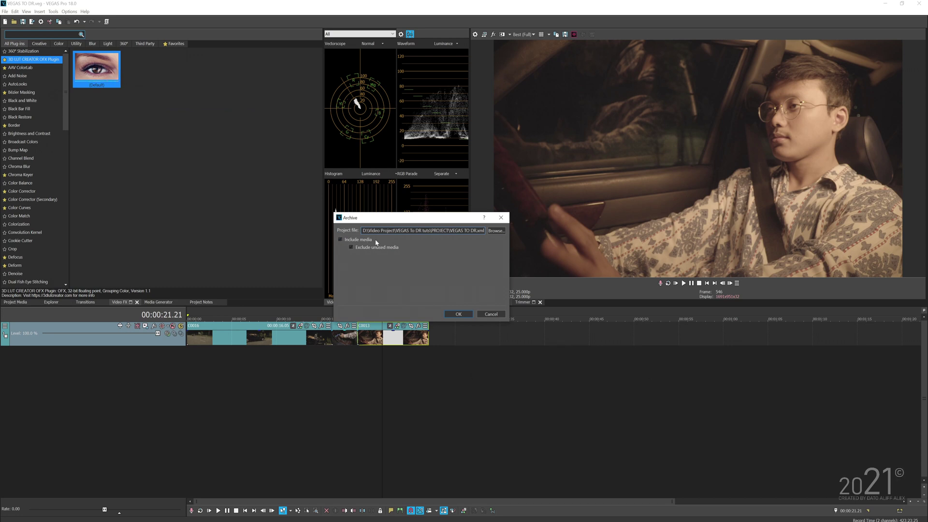
left_click(496, 230)
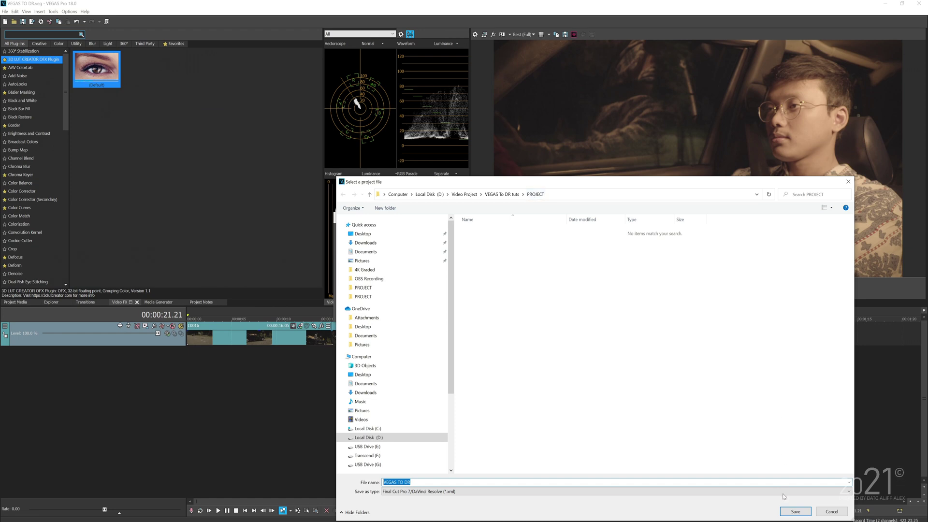
left_click(796, 512)
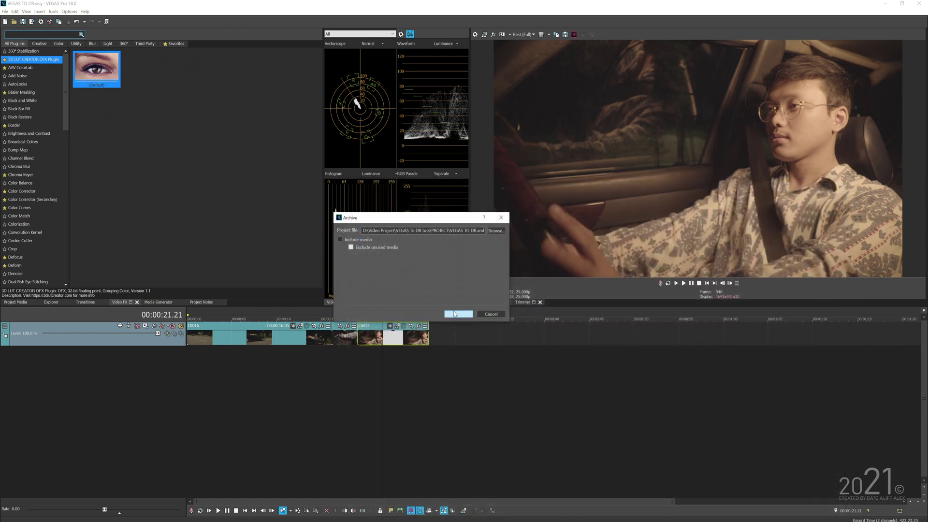
left_click(450, 317)
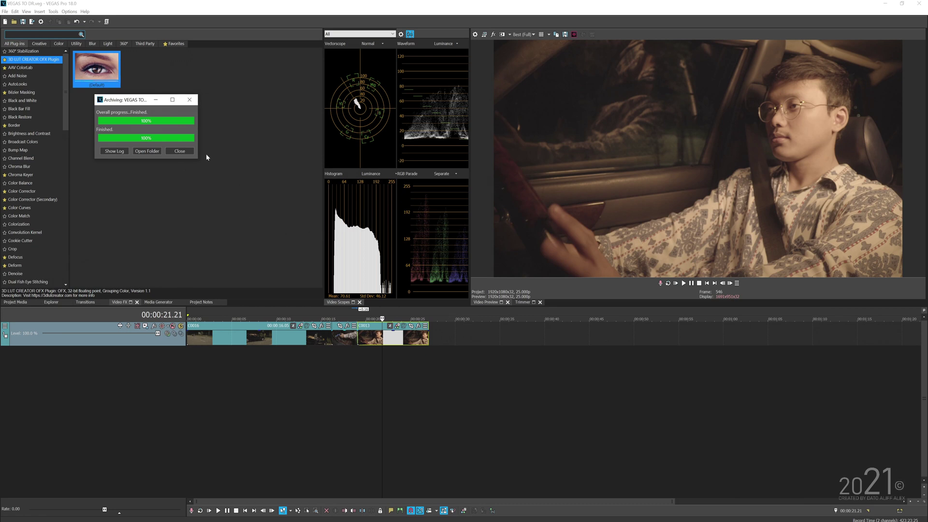
left_click(180, 151)
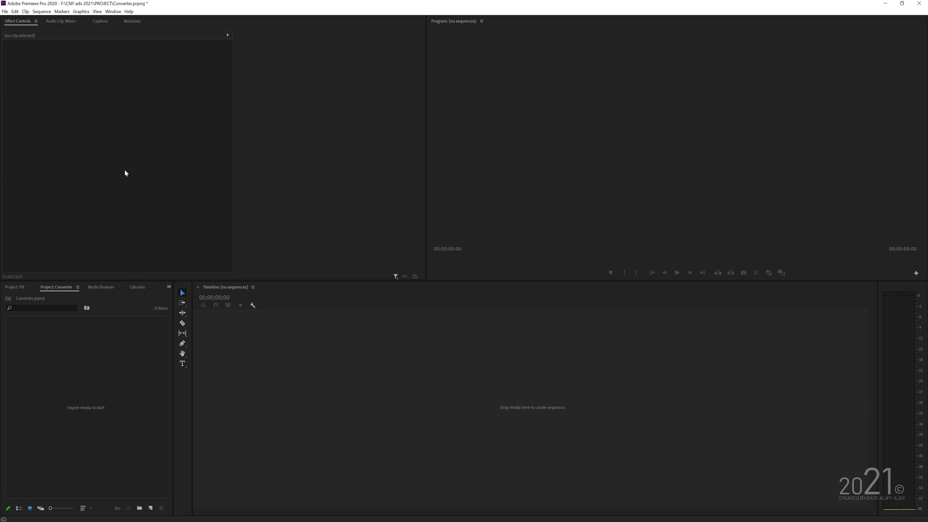
Switch to Adobe Premiere Pro and import the VEGAS TO DR XML file into the Converter project.
left_click(5, 11)
mouse_move(15, 11)
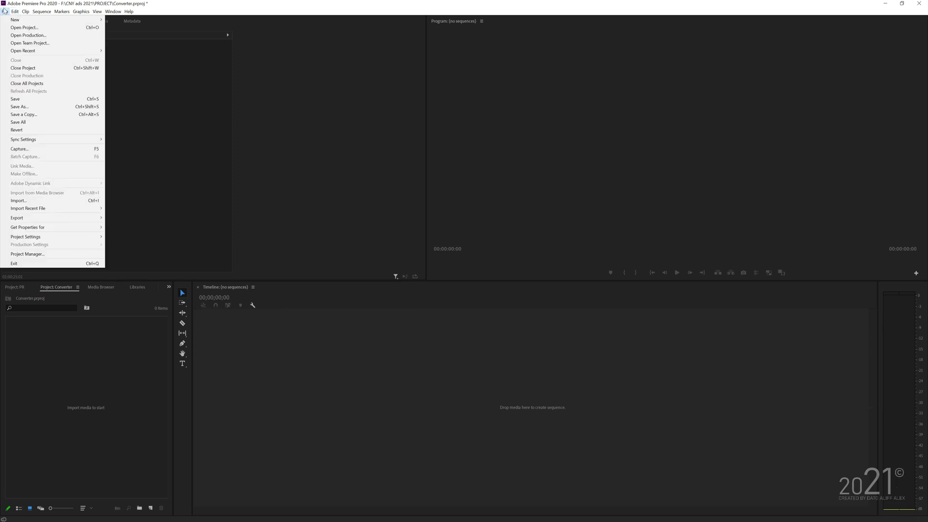
left_click(90, 204)
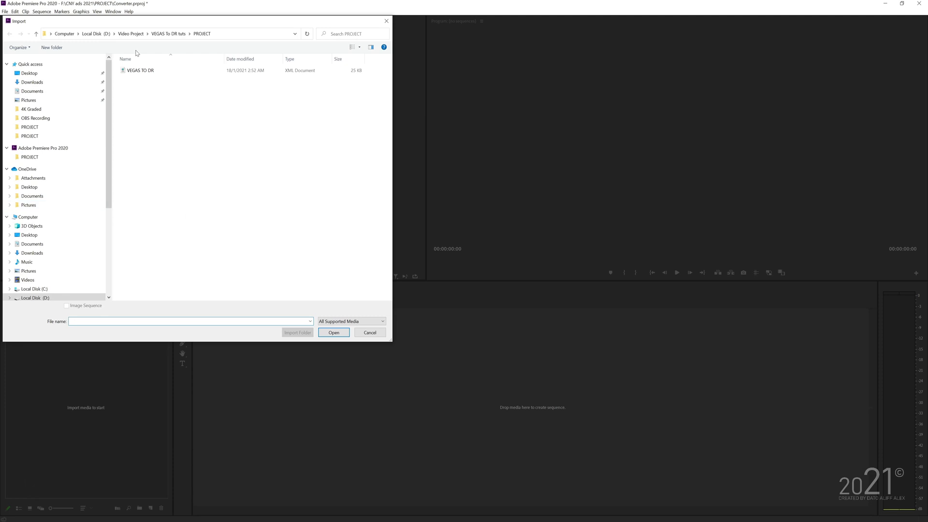
left_click(143, 75)
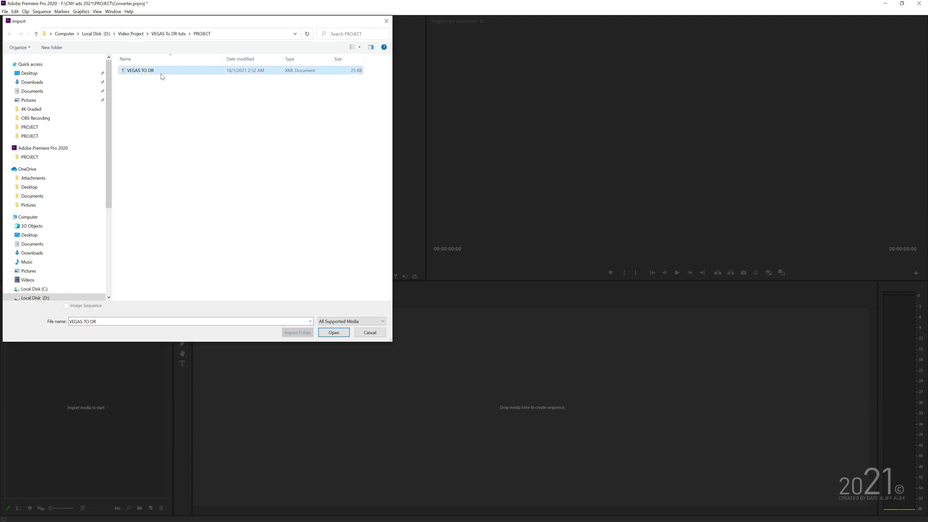
left_click(326, 334)
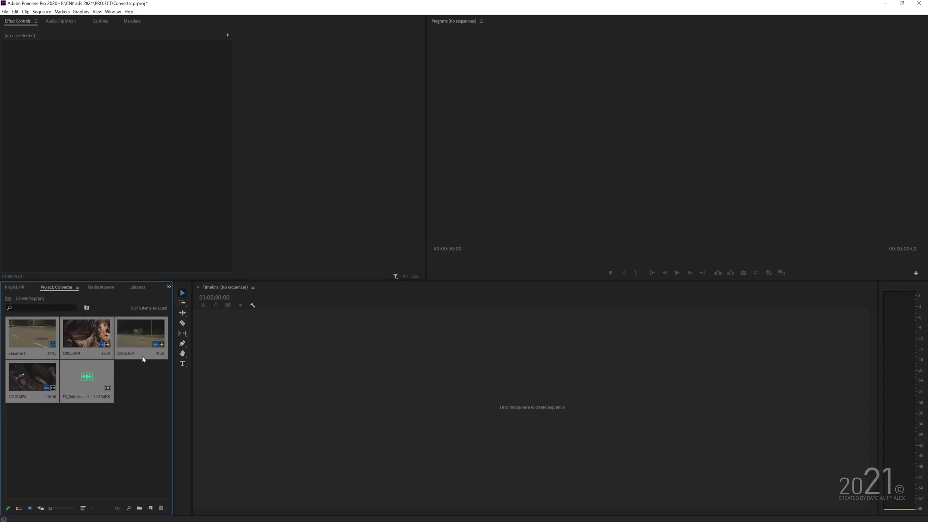
Open the imported Sequence 1 in the timeline and check its clips at several points.
left_click(47, 336)
left_click(159, 377)
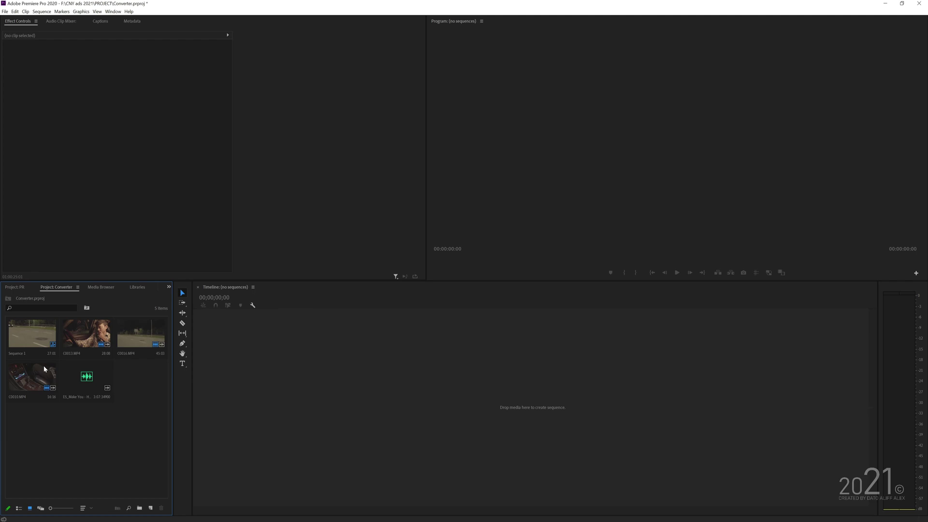
left_click(43, 341)
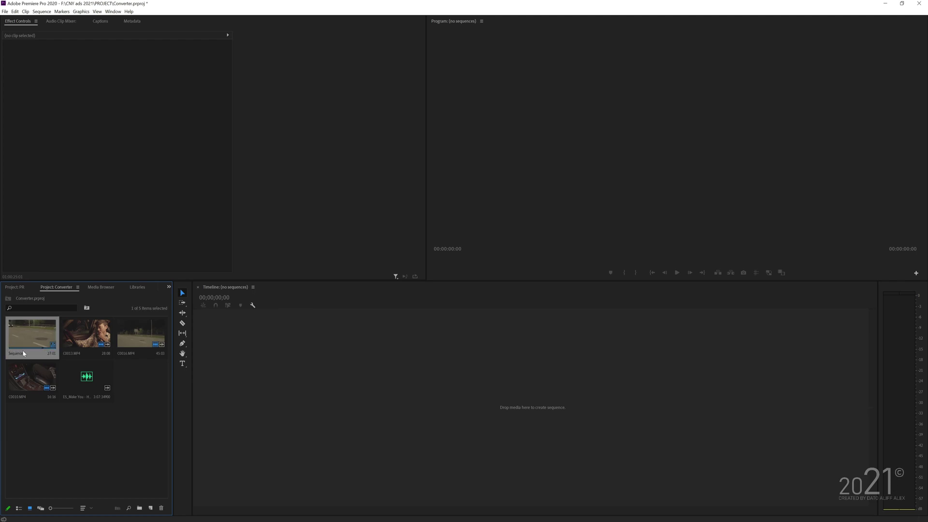
double_click(33, 336)
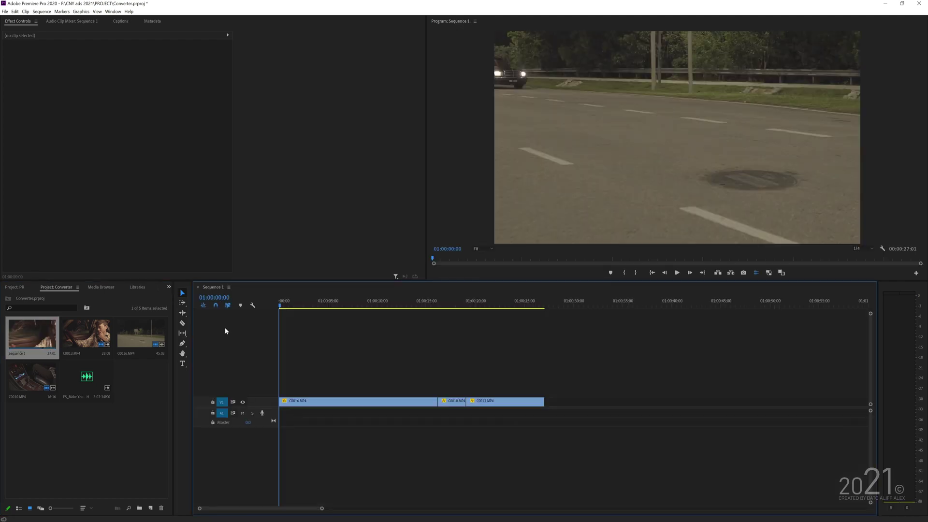
left_click_drag(371, 305, 398, 304)
left_click(500, 299)
left_click(399, 304)
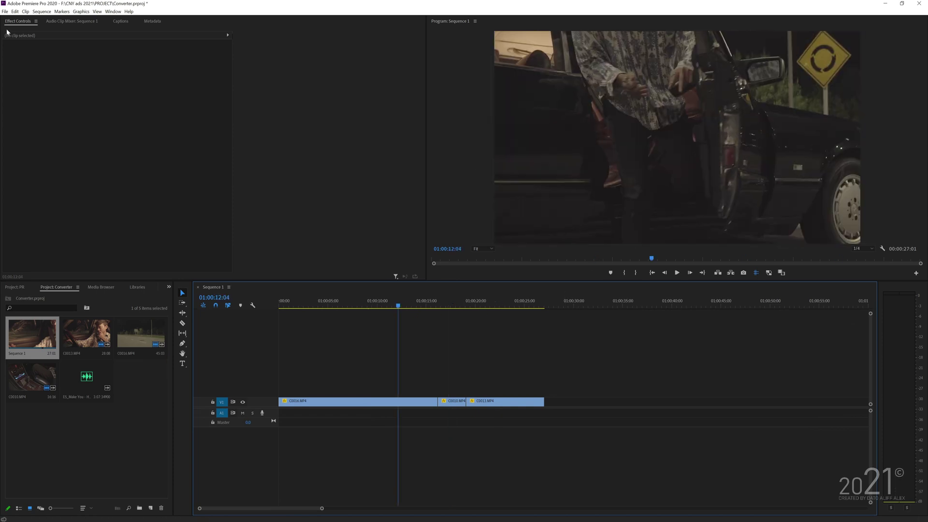
Export Sequence 1 as a Final Cut Pro XML named PR in the PROJECT folder.
left_click(5, 13)
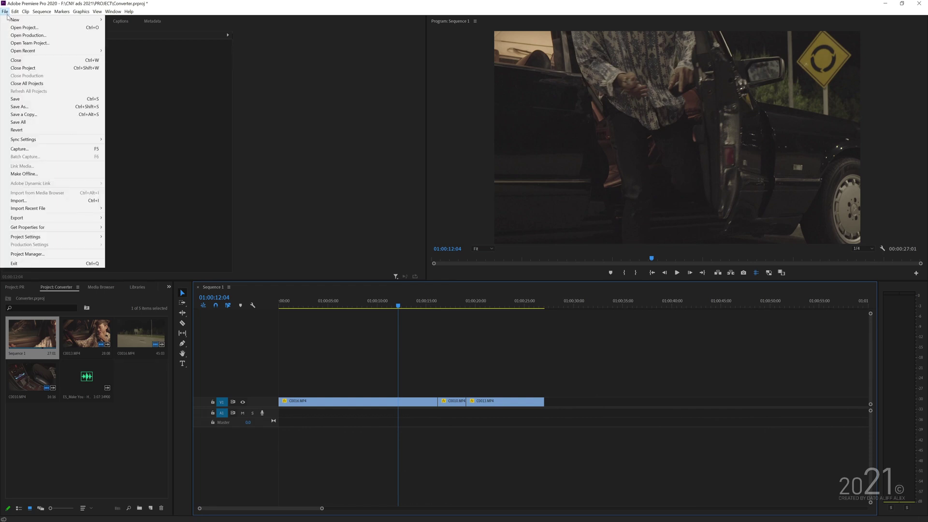
mouse_move(68, 218)
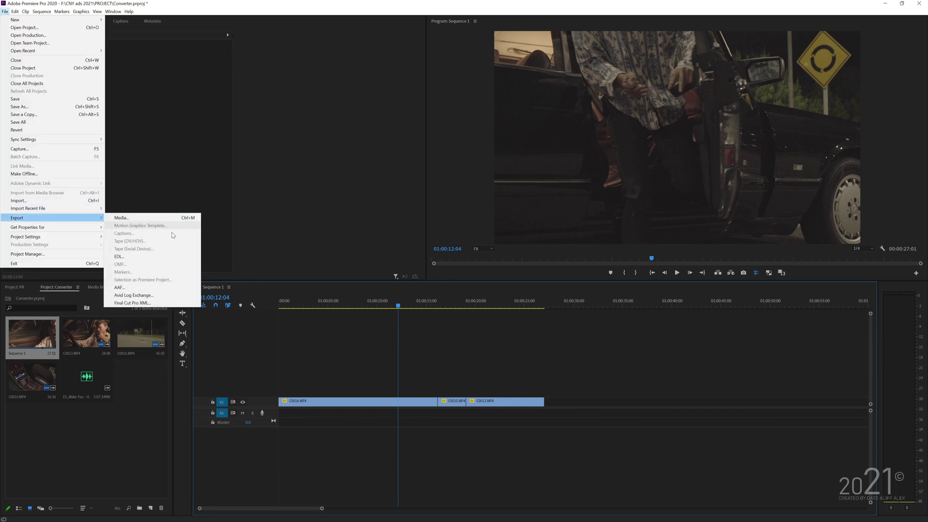
left_click(163, 305)
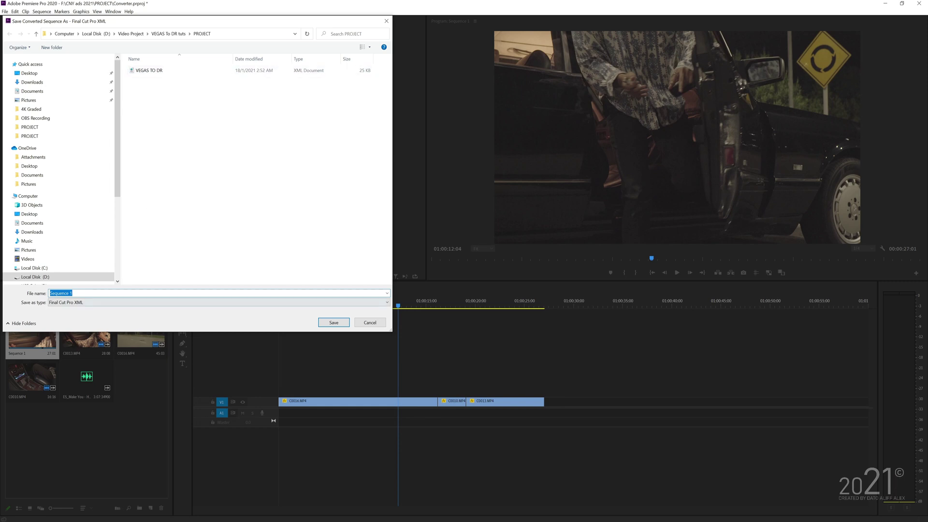
type("PR")
left_click(333, 323)
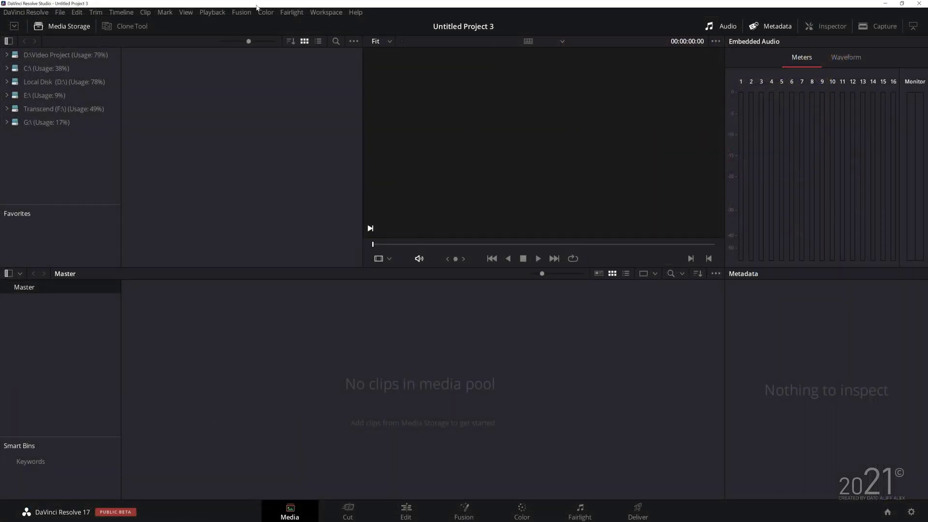
Switch to DaVinci Resolve and import the timeline from the PR XML file, accepting the import settings.
left_click(60, 12)
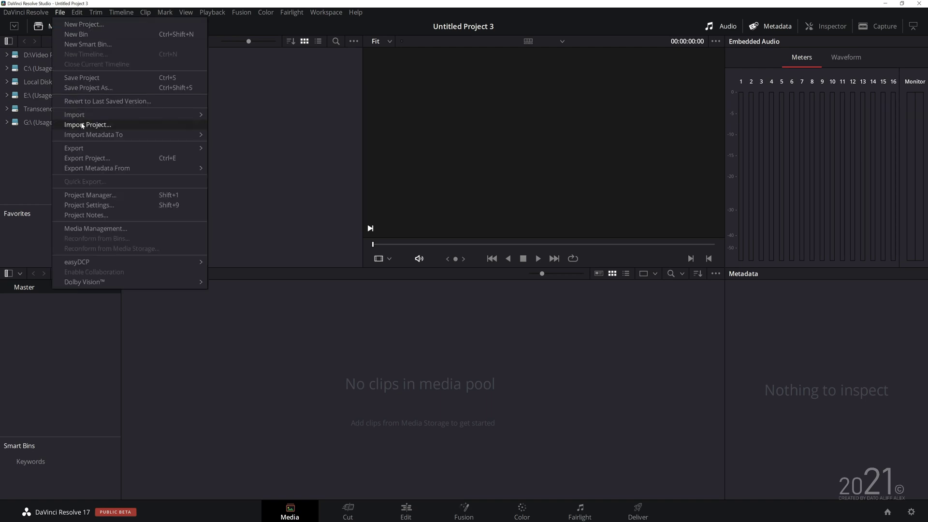
mouse_move(112, 120)
left_click(243, 148)
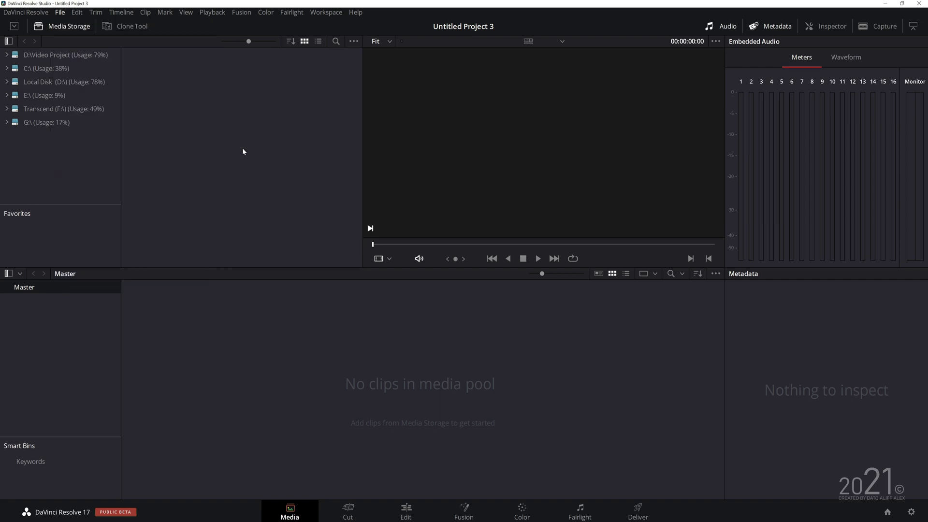
left_click(332, 116)
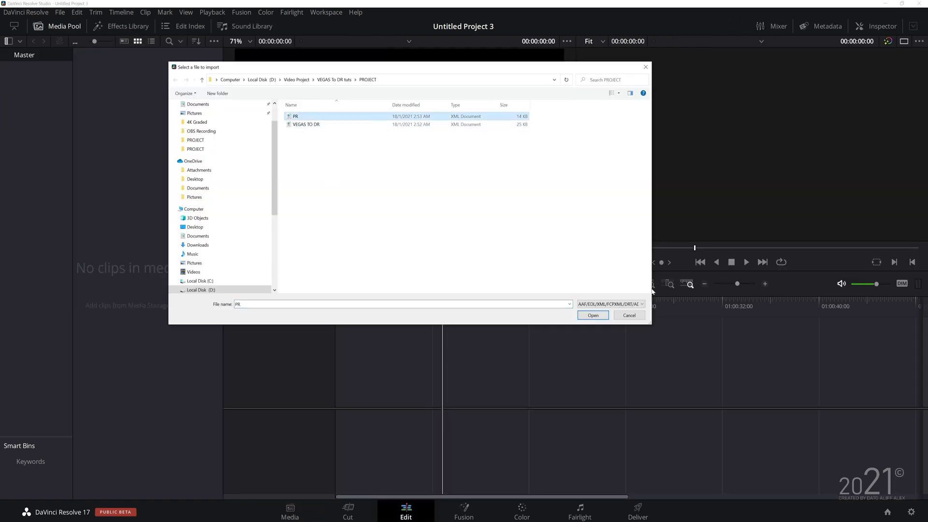
left_click(581, 319)
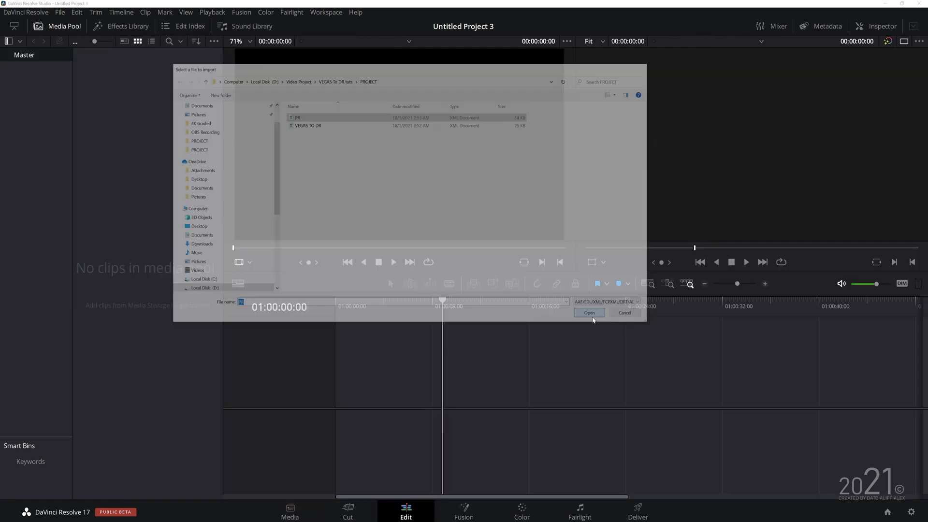
left_click(605, 414)
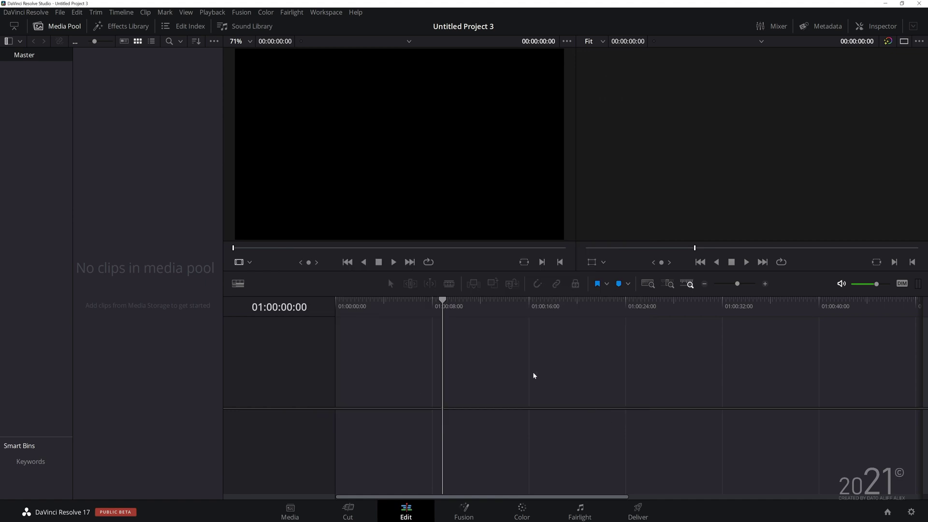
Check the clips of the imported timeline at several points and show the C0013 shot on the Color page.
left_click(465, 304)
left_click(512, 304)
left_click(435, 304)
left_click(513, 304)
left_click(438, 304)
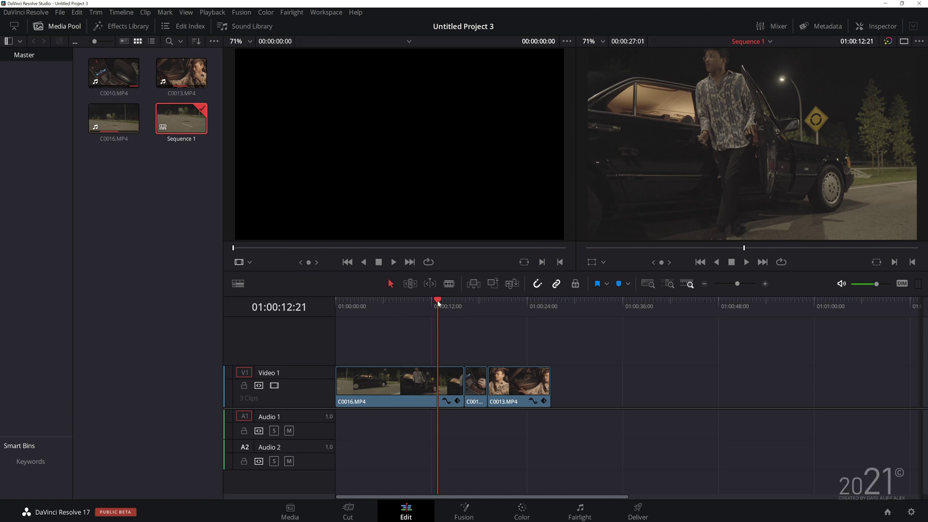
left_click(467, 303)
left_click(518, 303)
left_click(422, 304)
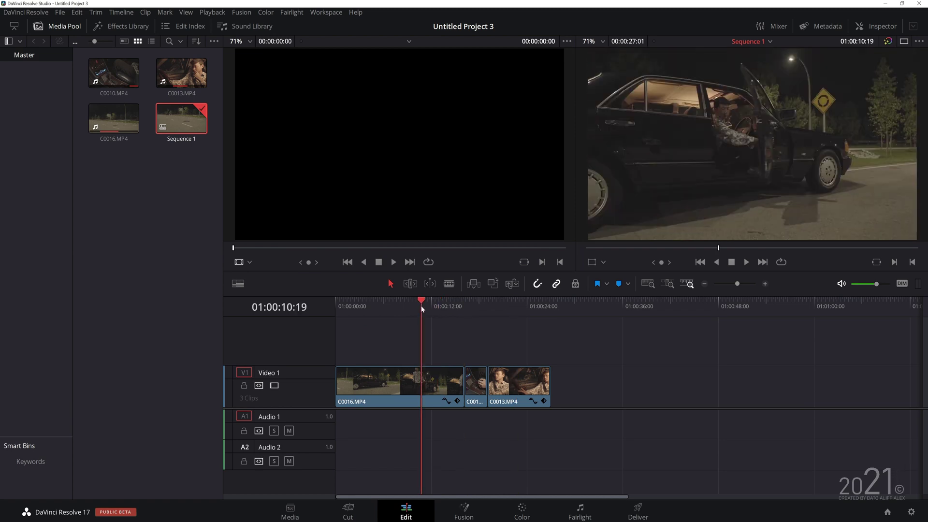
left_click(518, 304)
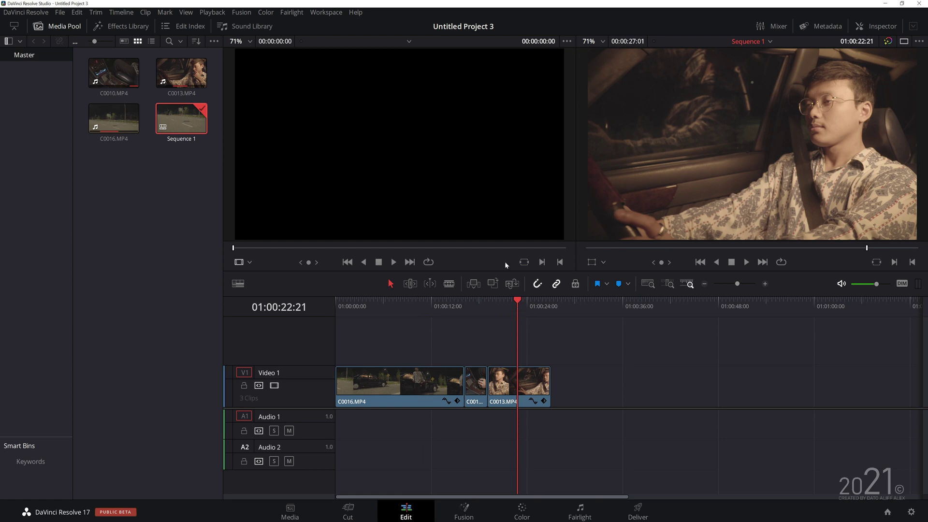
key("shift+6")
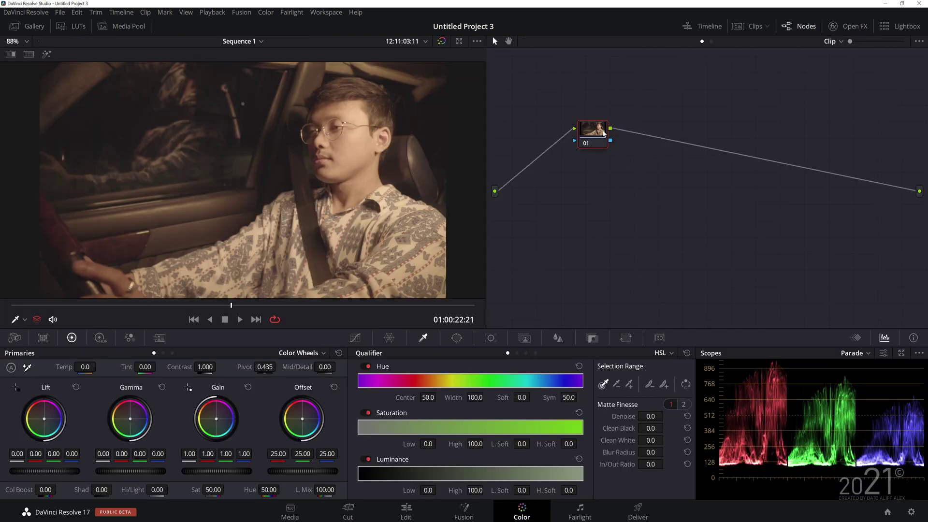
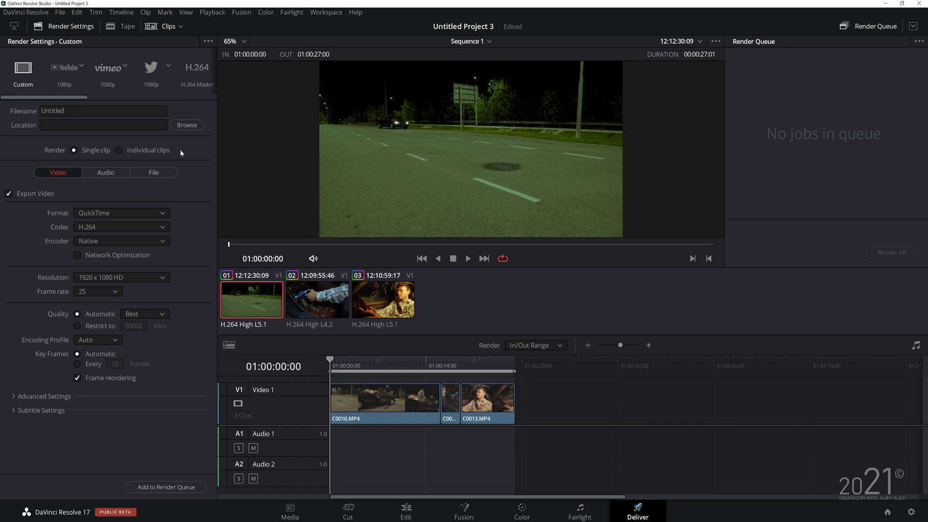
Set the custom render to output individual clips and turn off audio export.
left_click(65, 111)
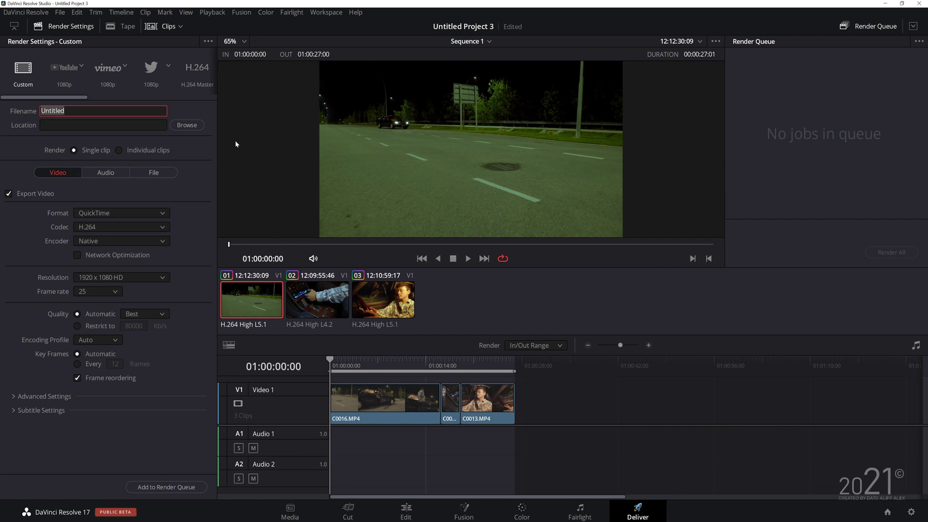
left_click(119, 150)
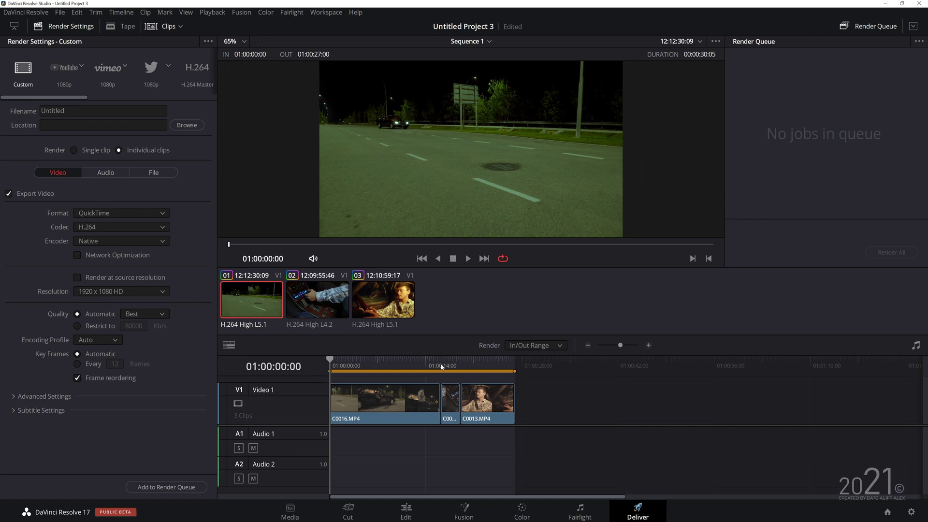
left_click(107, 173)
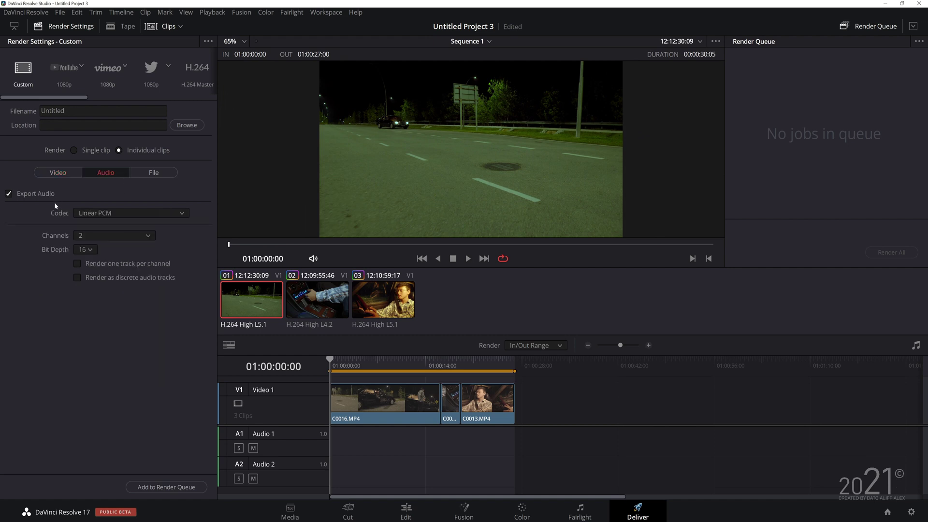
left_click(36, 194)
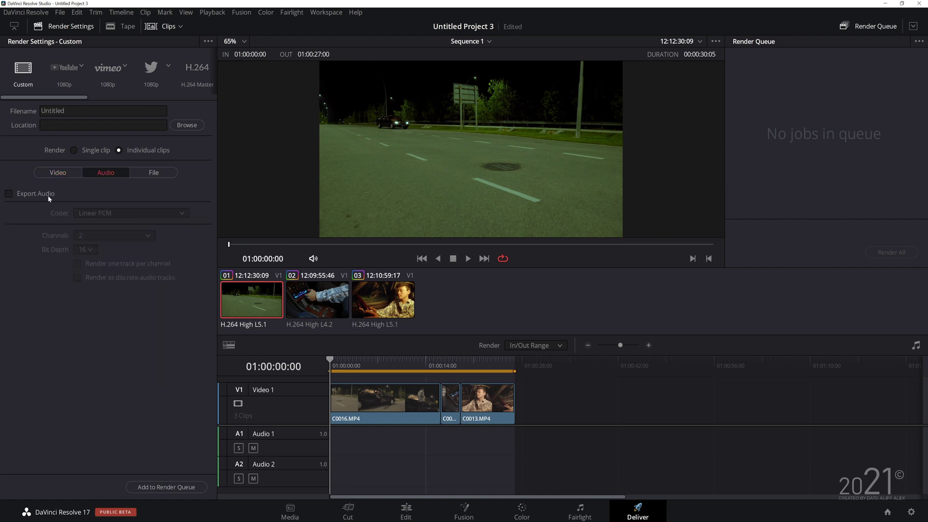
Make the rendered files use their source names as filenames.
left_click(161, 178)
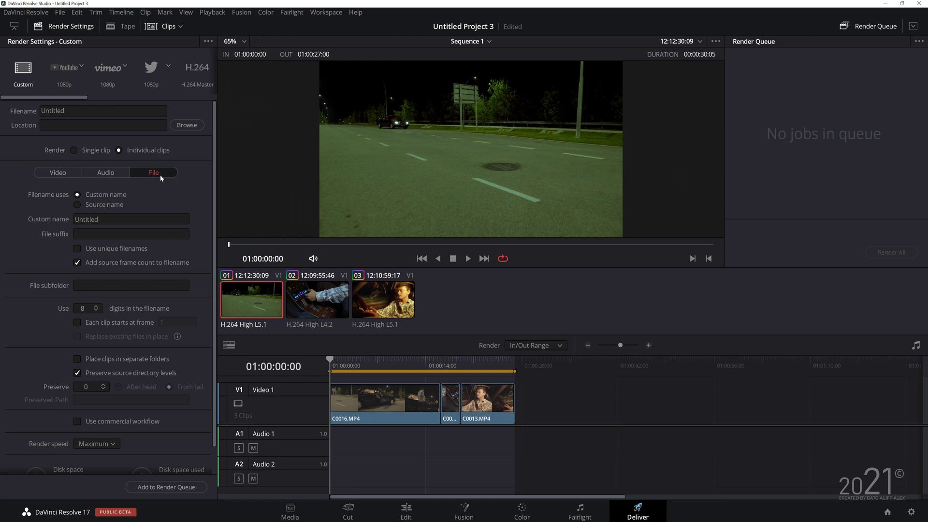
left_click(104, 206)
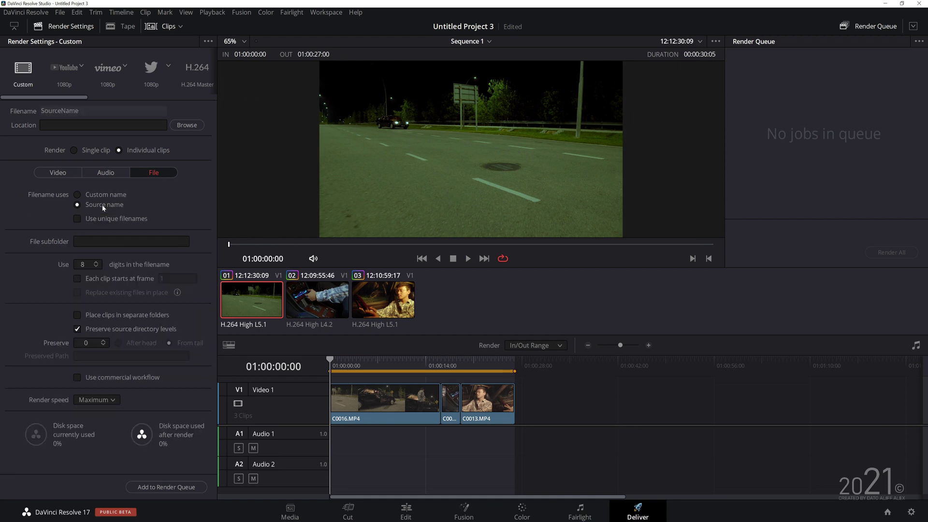
Look through the codecs available in the video export settings for the render.
left_click(69, 173)
left_click(140, 224)
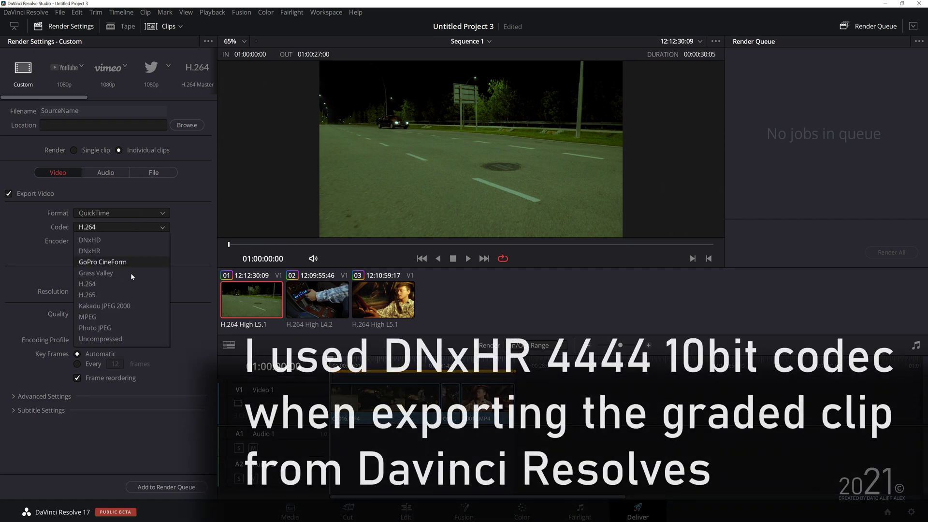
left_click(141, 277)
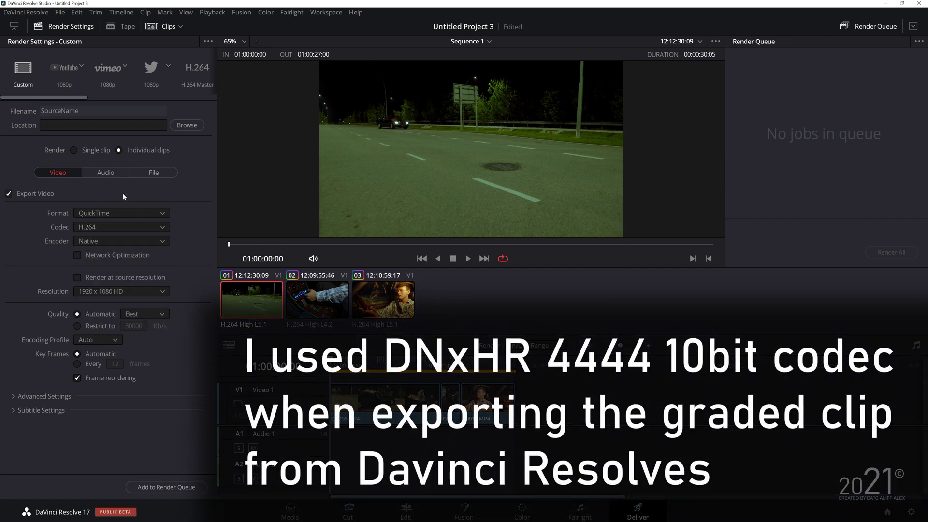
Browse for the render location and open the PROJECT folder inside VEGAS To DR tuts.
left_click(187, 125)
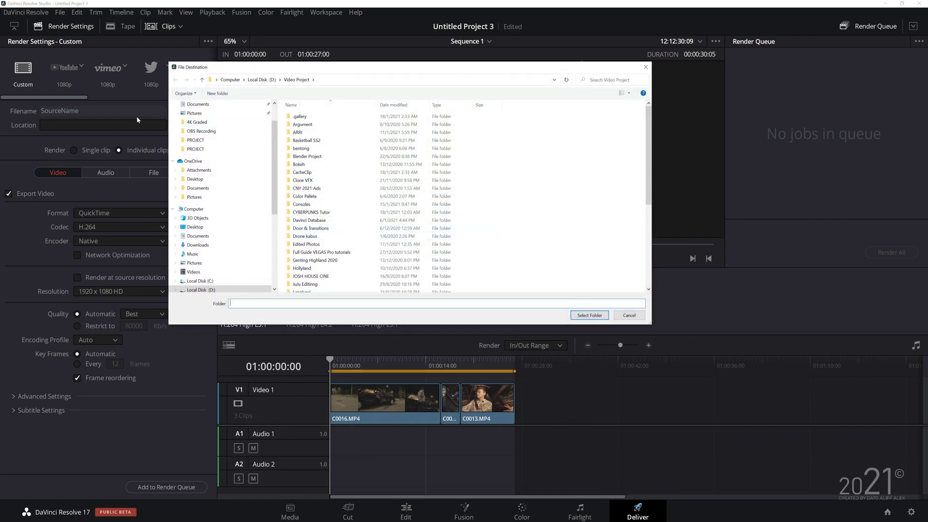
scroll(348, 256, "down", 6)
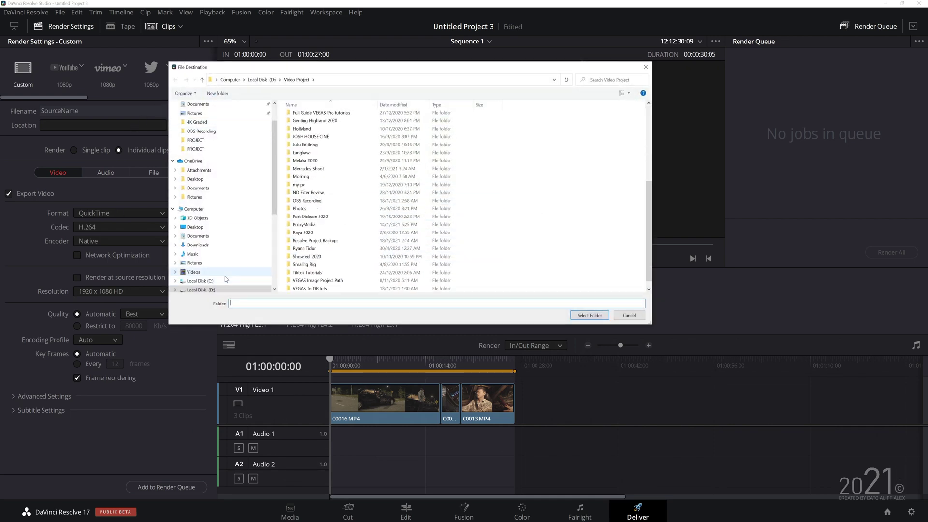
scroll(230, 277, "down", 2)
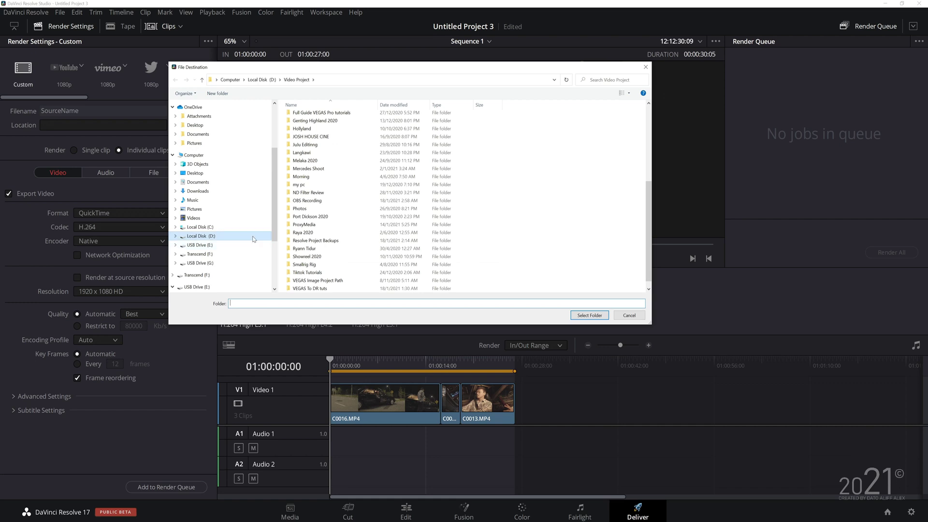
scroll(353, 253, "down", 1)
scroll(229, 222, "down", 1)
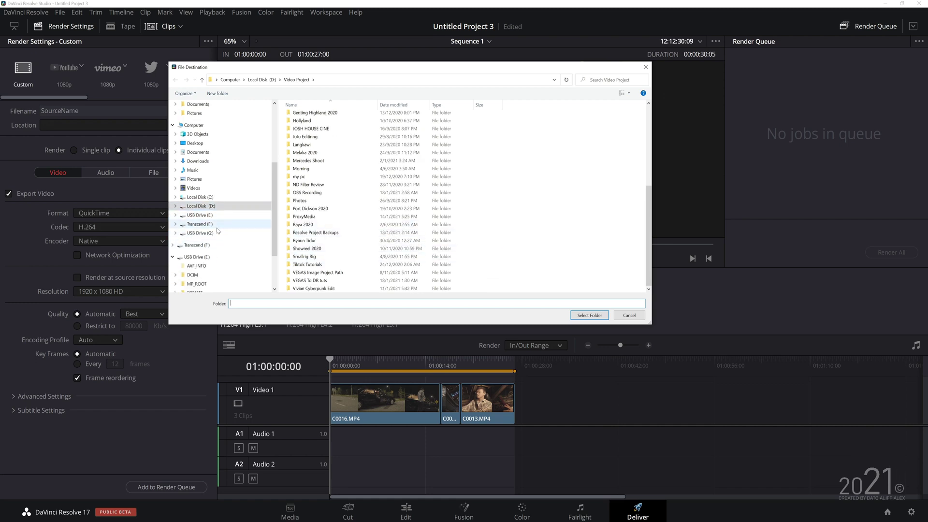
left_click(354, 281)
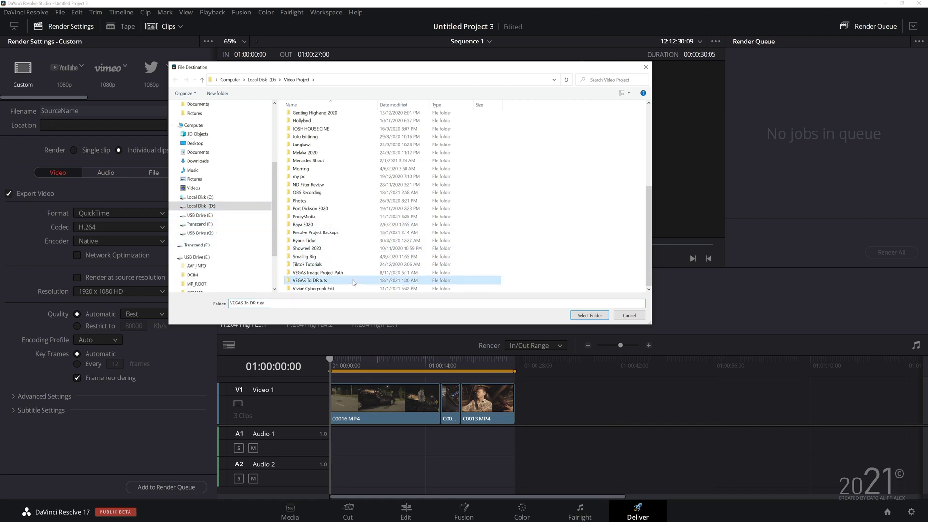
double_click(354, 282)
double_click(332, 129)
Create a folder named GRADED CLIPS inside PROJECT and choose it as the render location.
right_click(392, 251)
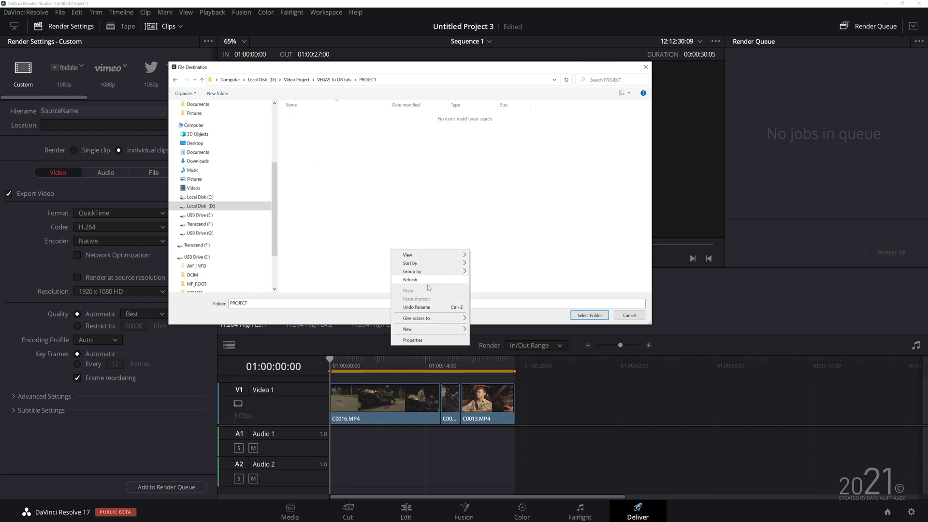
mouse_move(430, 329)
left_click(480, 331)
type("GR")
key("Return")
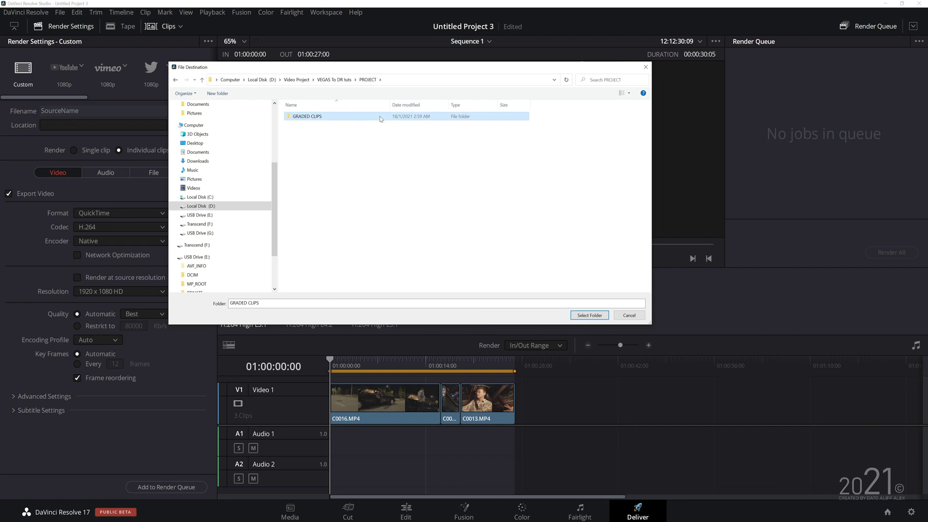
key("Return")
left_click(590, 316)
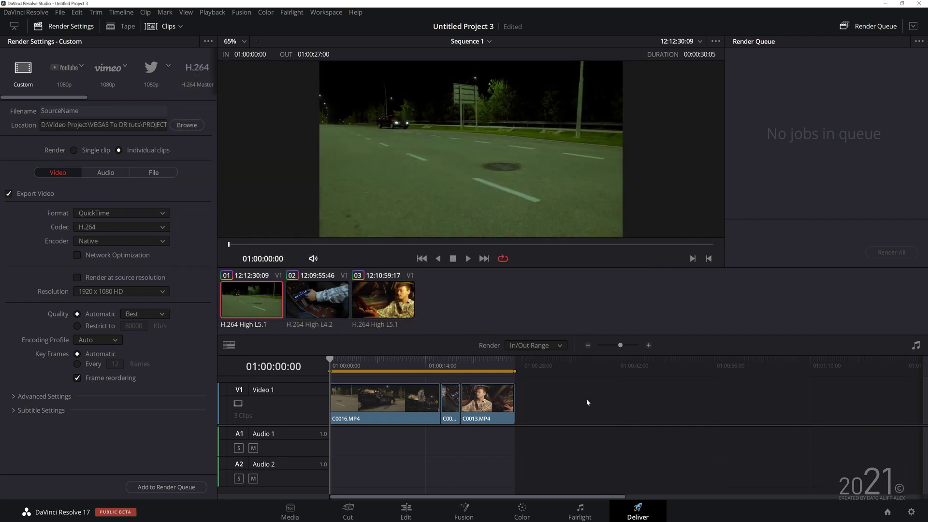
Add the individual-clips job to the render queue and render it.
left_click(186, 488)
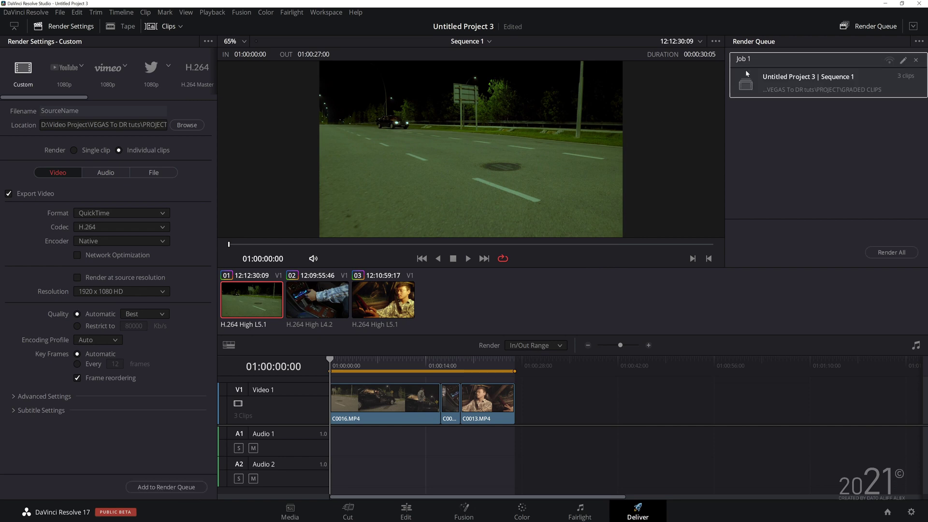
left_click(892, 252)
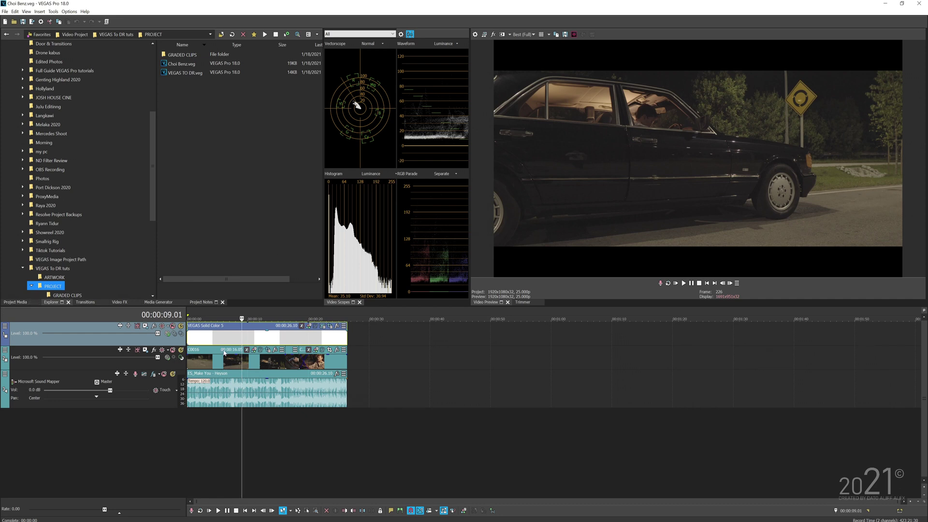
Switch to VEGAS Pro and preview the ungraded clips of the original edit at several points.
left_click(169, 368)
left_click(228, 363)
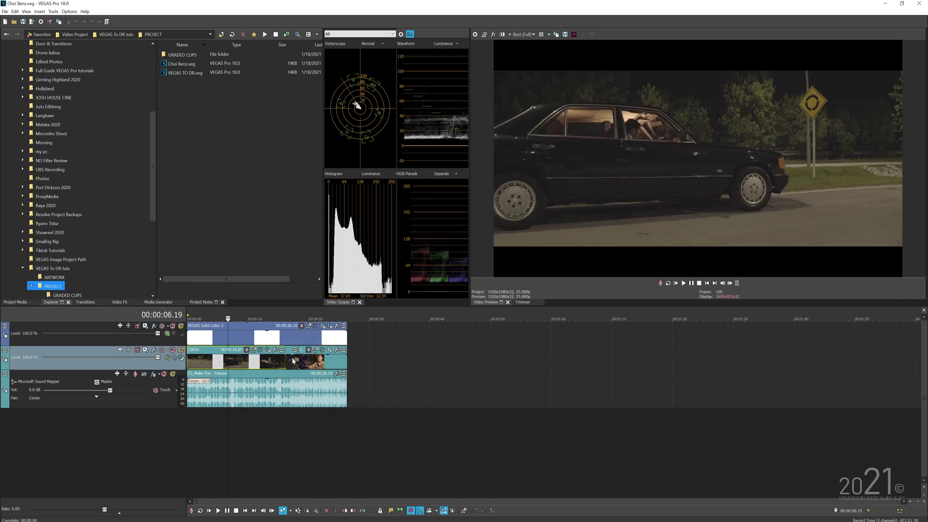
left_click(292, 363)
left_click(327, 364)
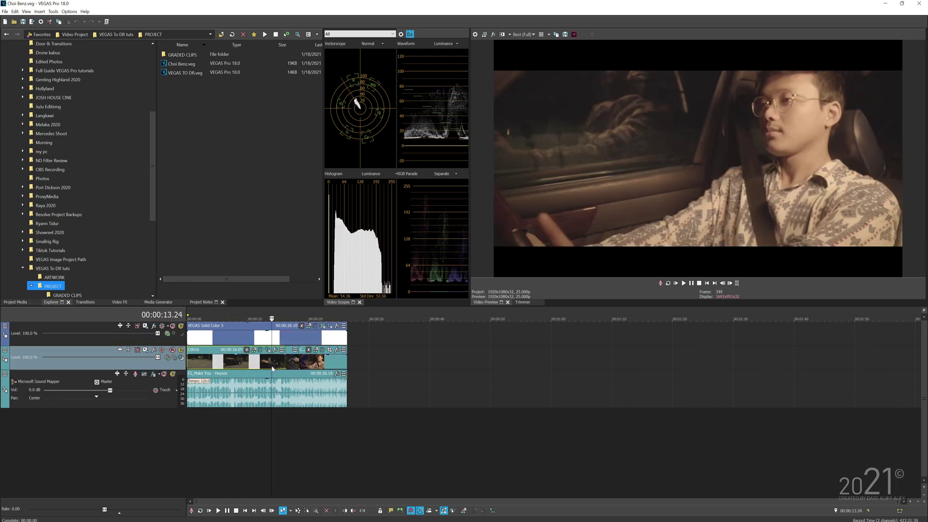
left_click(271, 366)
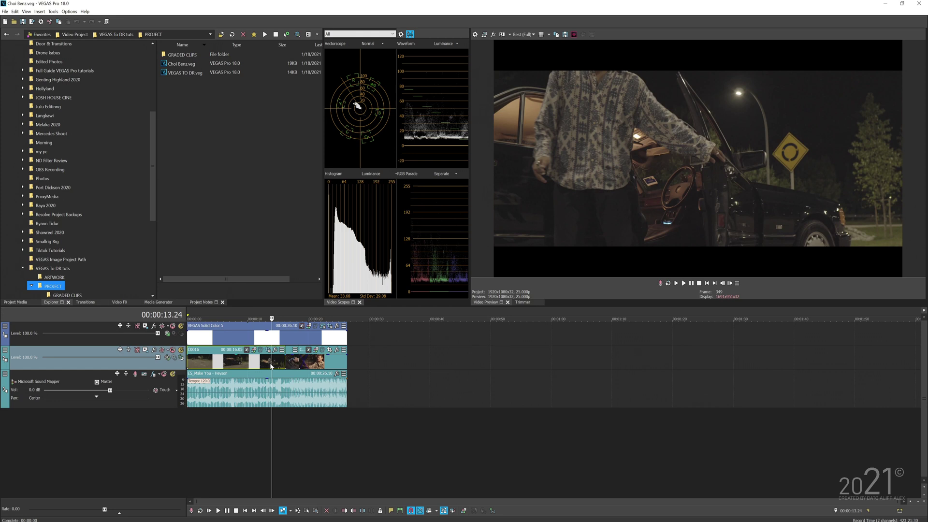
Insert a new video track above the original footage track and name it GRADE.
right_click(177, 368)
left_click(203, 381)
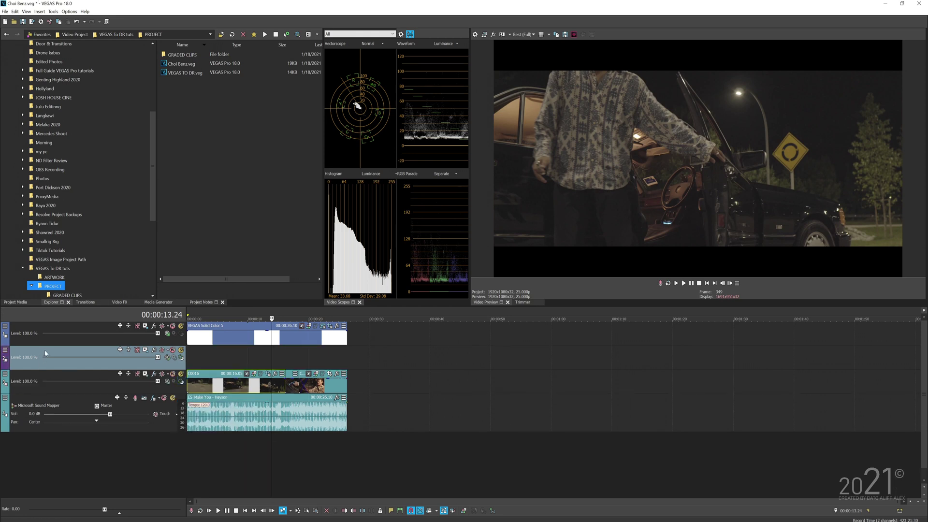
double_click(45, 353)
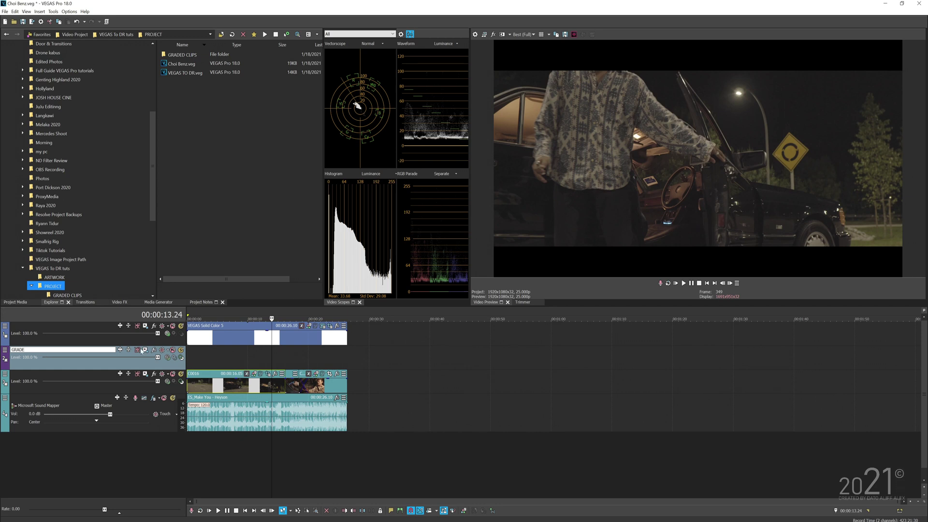
type("GRADE")
left_click(231, 349)
Bring the rendered clips C0010, C0013 and C0016 from the GRADED CLIPS folder onto the GRADE track.
mouse_move(368, 496)
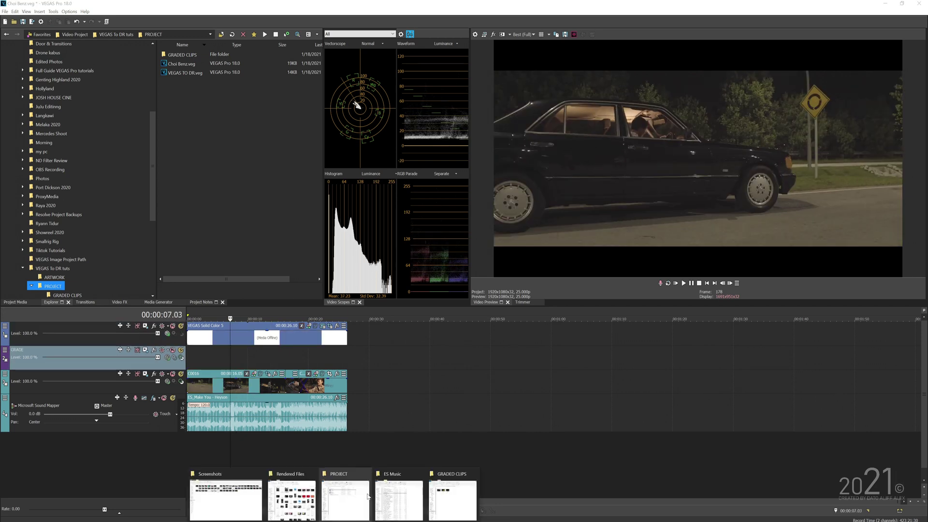
left_click(452, 499)
left_click_drag(279, 156, 649, 119)
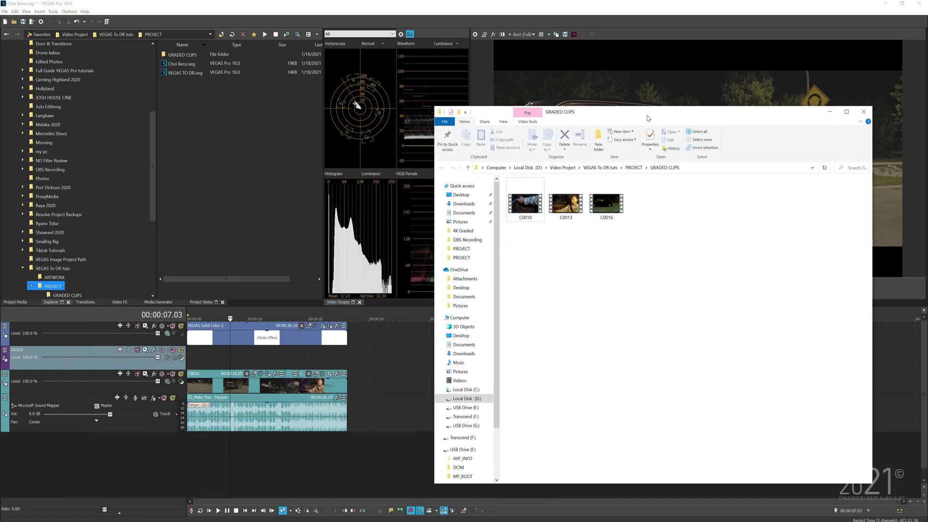
left_click_drag(627, 215, 453, 359)
key("space")
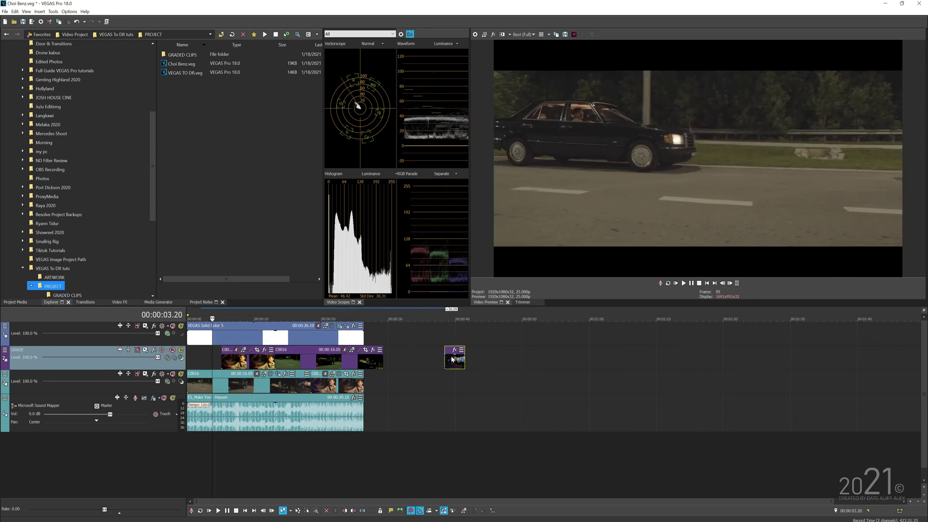
Arrange the graded clips on the GRADE track in line with the originals, starting with C0016 and ending with C0013.
left_click_drag(245, 362, 295, 368)
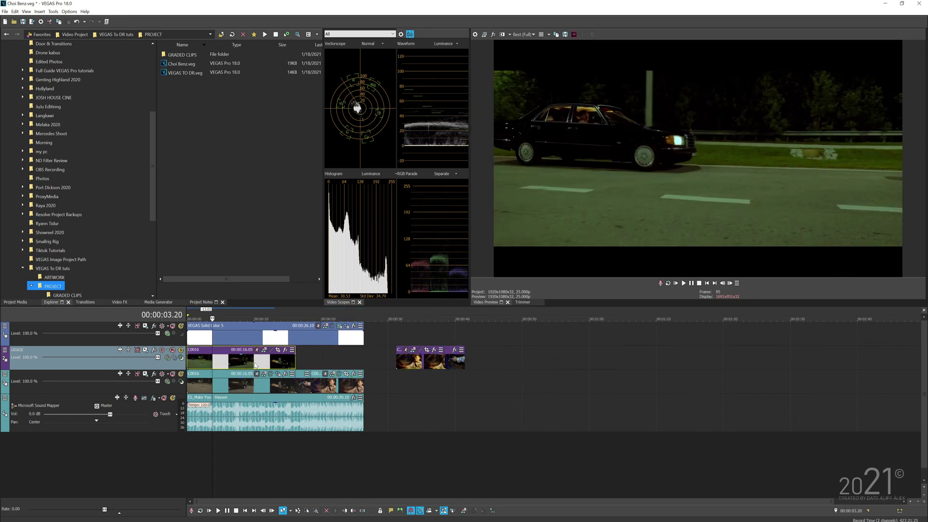
scroll(294, 369, "up", 2)
left_click_drag(489, 370, 422, 369)
left_click_drag(545, 363, 376, 368)
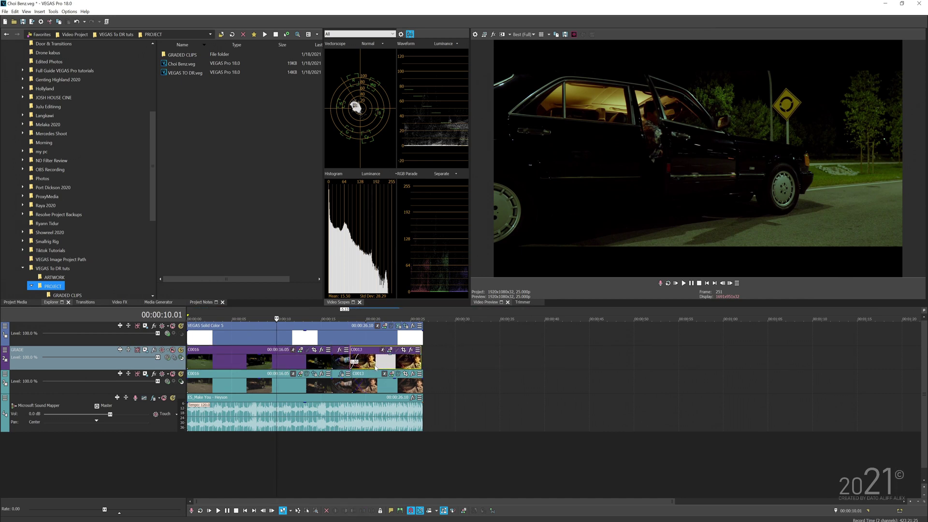
Copy the original C0016 event and paste its event attributes onto the graded C0016 clip.
right_click(265, 388)
left_click(264, 358)
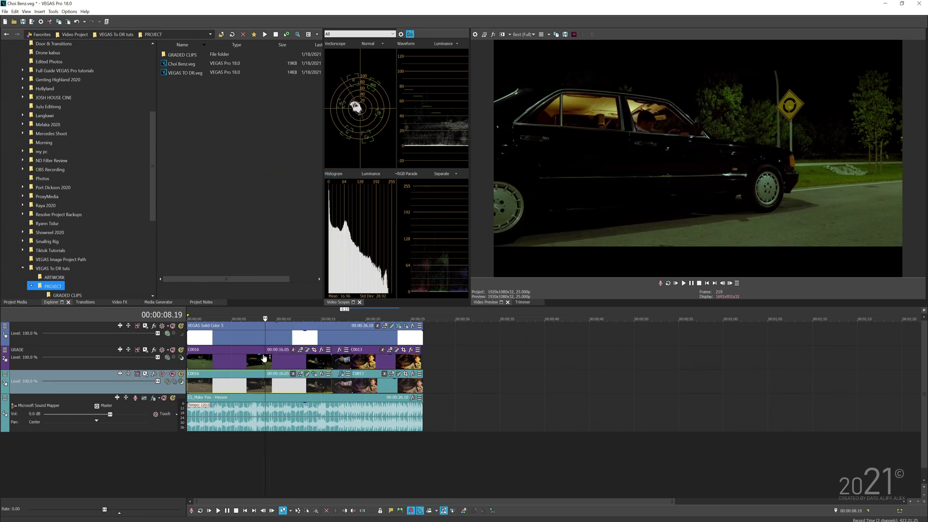
left_click(263, 358)
right_click(264, 357)
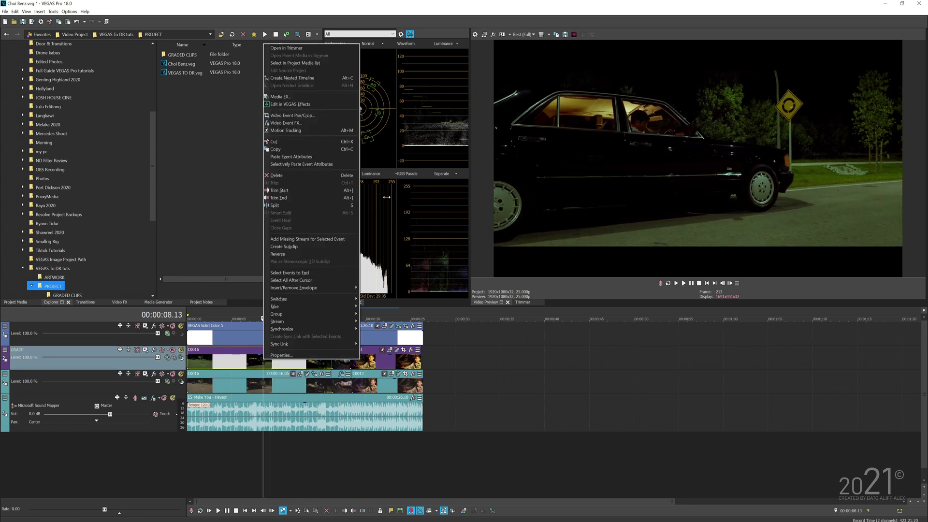
left_click(346, 157)
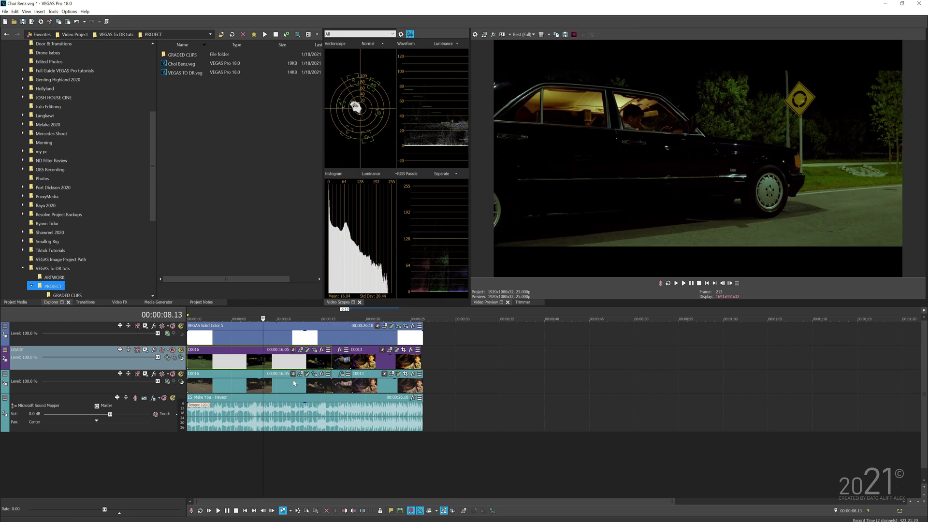
Play back the graded C0016 clip to check the pasted attributes.
left_click(260, 366)
key("space")
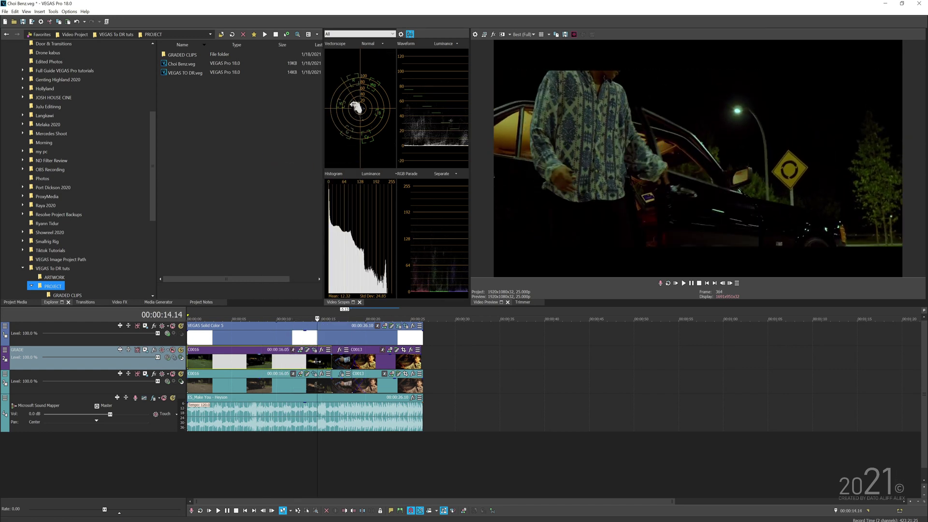
key("space")
key("space")
left_click(329, 384)
key("space")
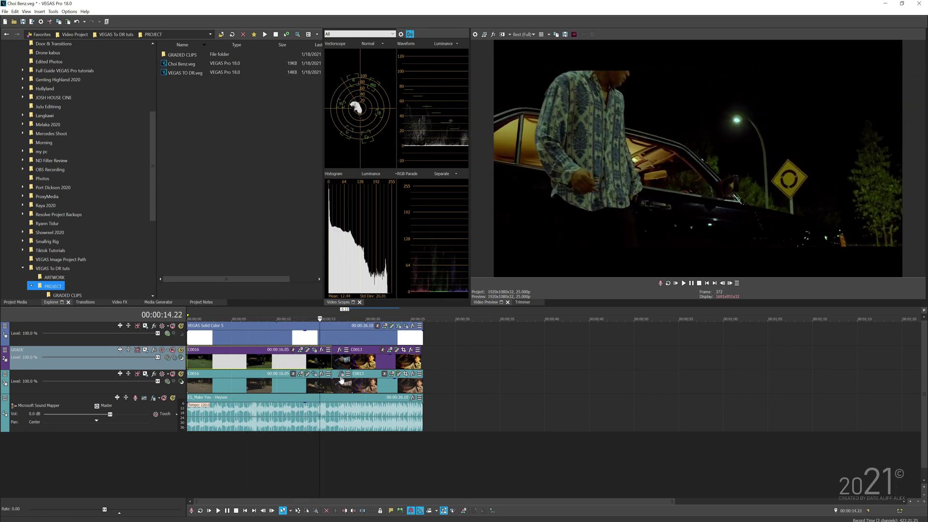
Copy the original gear-shift clip between C0016 and C0013 and paste its event attributes onto its graded version.
left_click(338, 389)
right_click(337, 389)
left_click(368, 182)
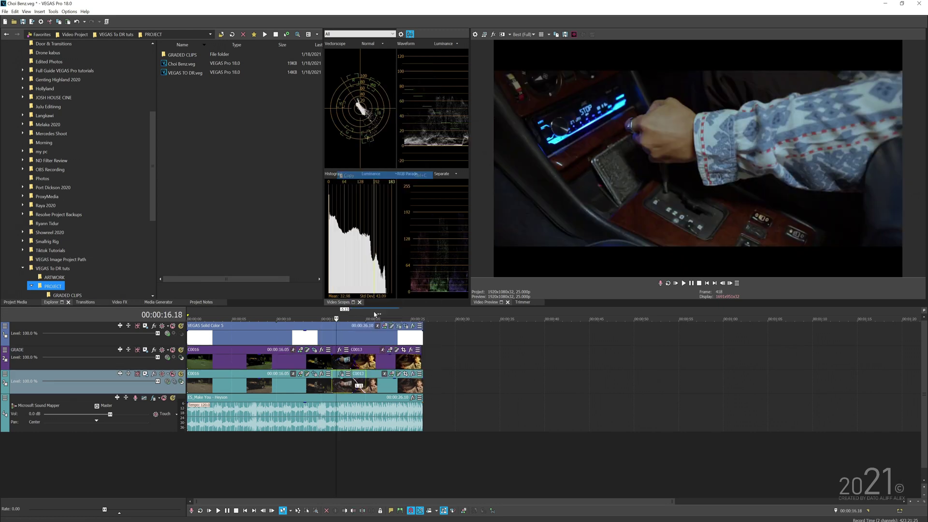
right_click(345, 362)
left_click(373, 156)
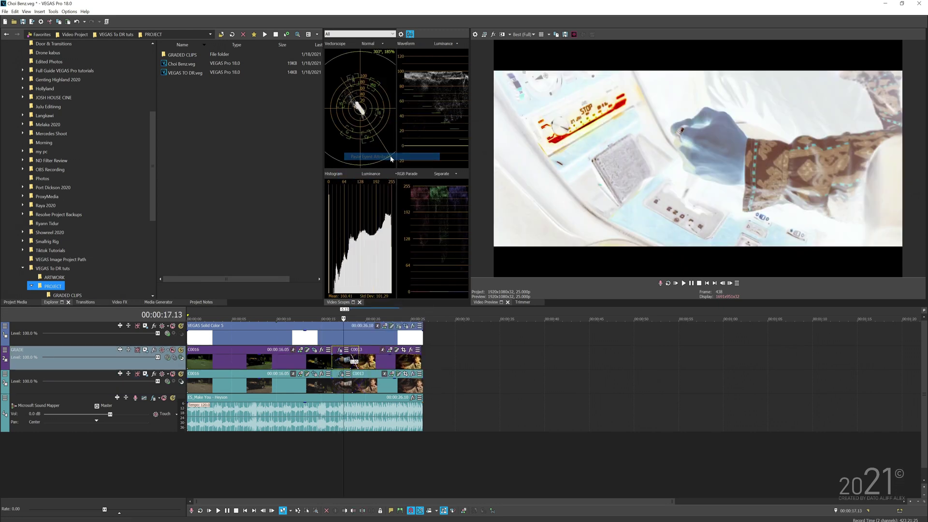
Preview the graded C0013 and C0016 clips on the GRADE track.
left_click(386, 366)
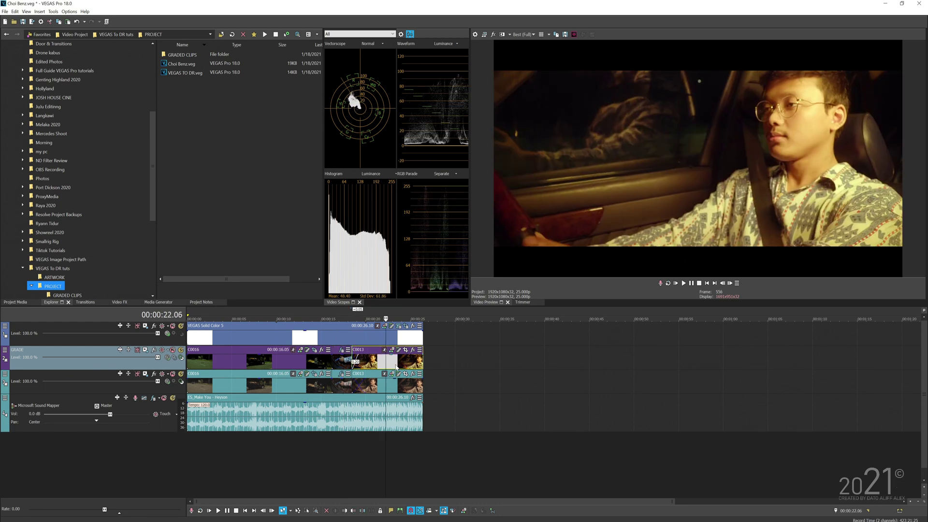
left_click(362, 363)
left_click(229, 366)
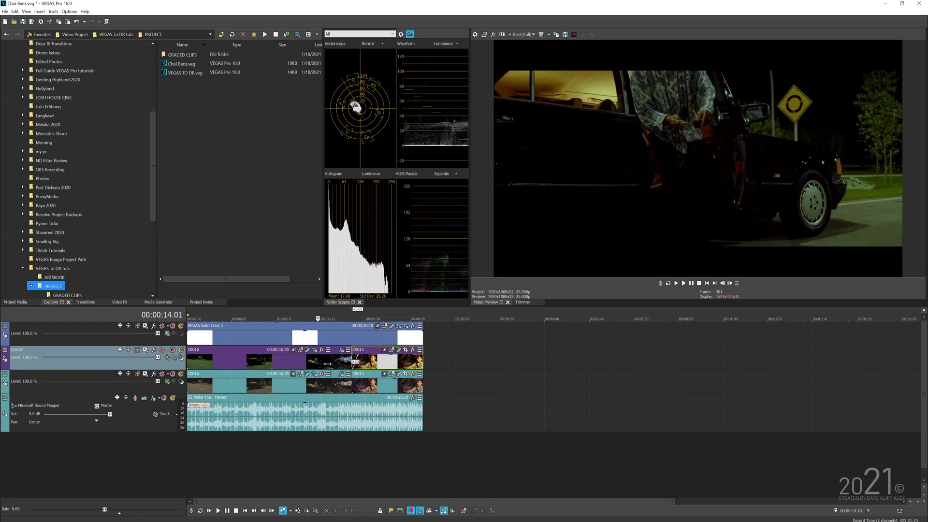
Check the VEGAS Solid Color event over the graded footage at several points, including near the start of C0016.
left_click(263, 344)
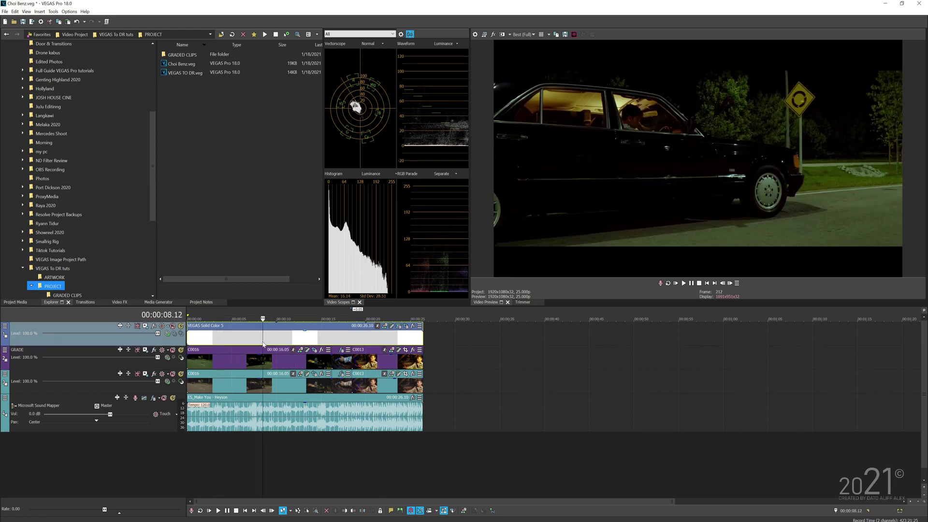
left_click(390, 343)
left_click(302, 345)
left_click(268, 336)
left_click(414, 339)
left_click(293, 340)
scroll(294, 341, "down", 3)
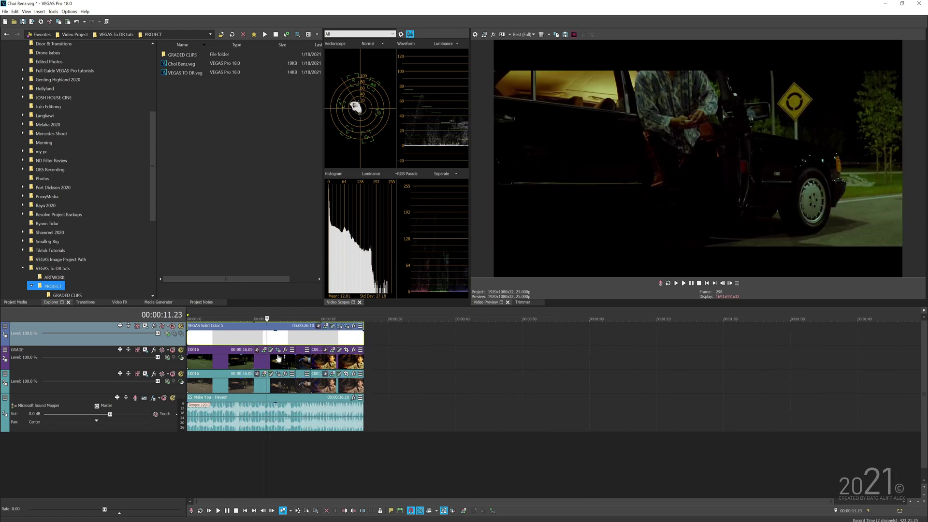
left_click(199, 370)
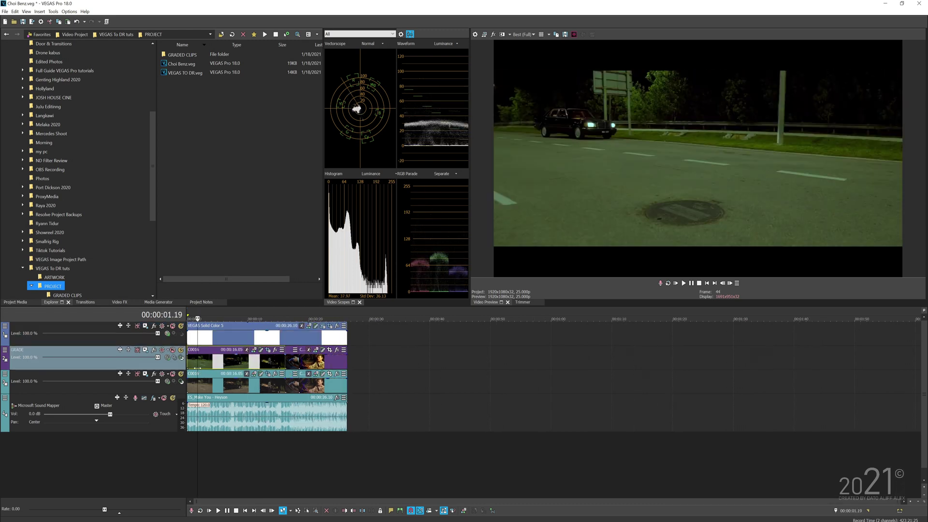